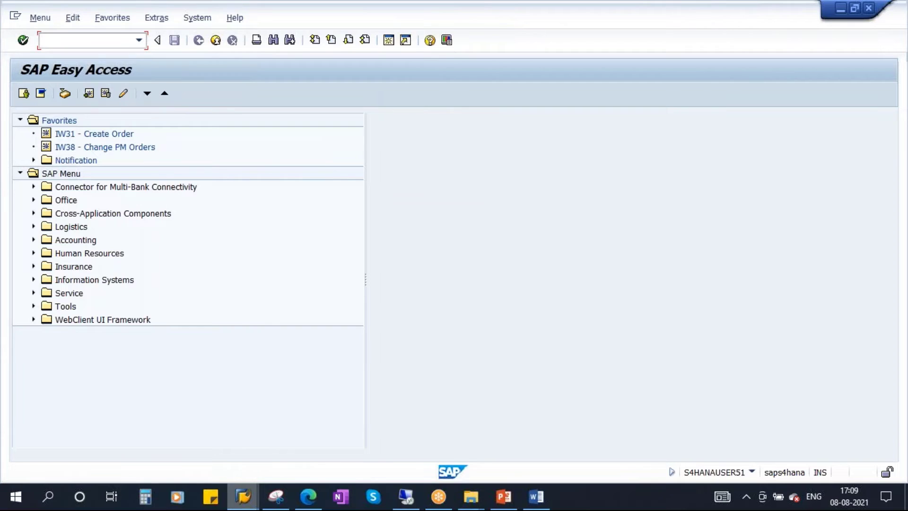
Step: Expand Logistics > Materials Management > Purchasing > RFQ/Quotation > Request for Quotation and select ME41 - Create
left_click(34, 227)
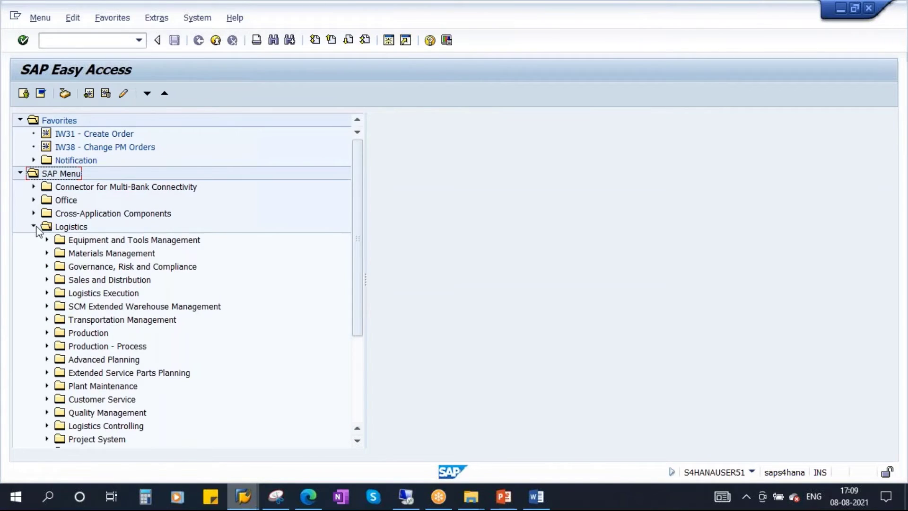
scroll(237, 318, "down", 2)
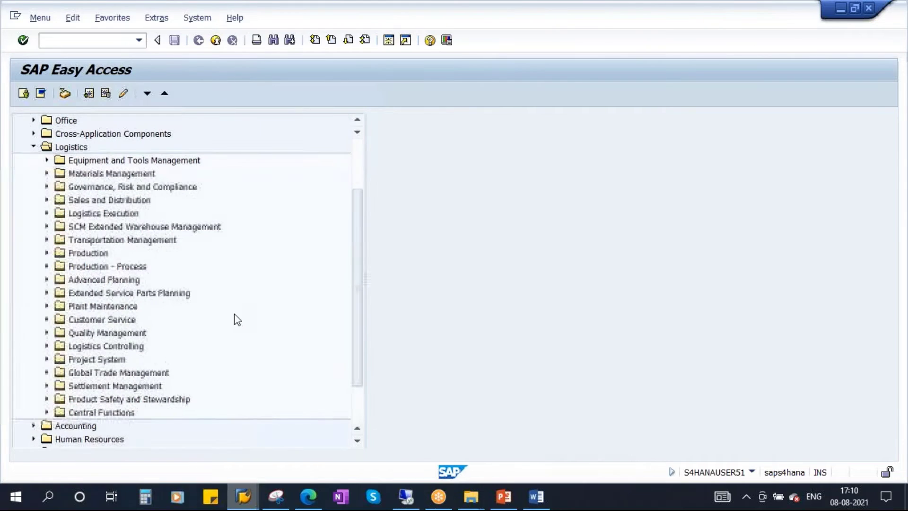
left_click(132, 174)
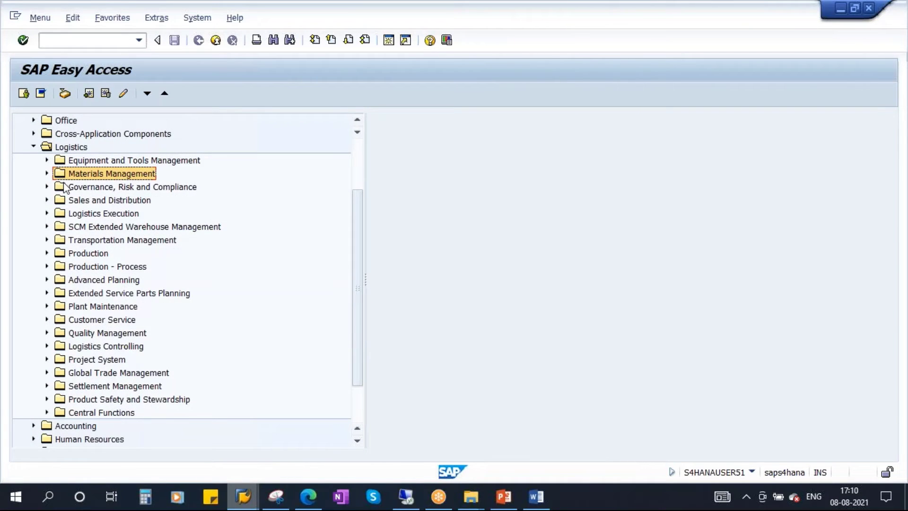
left_click(47, 173)
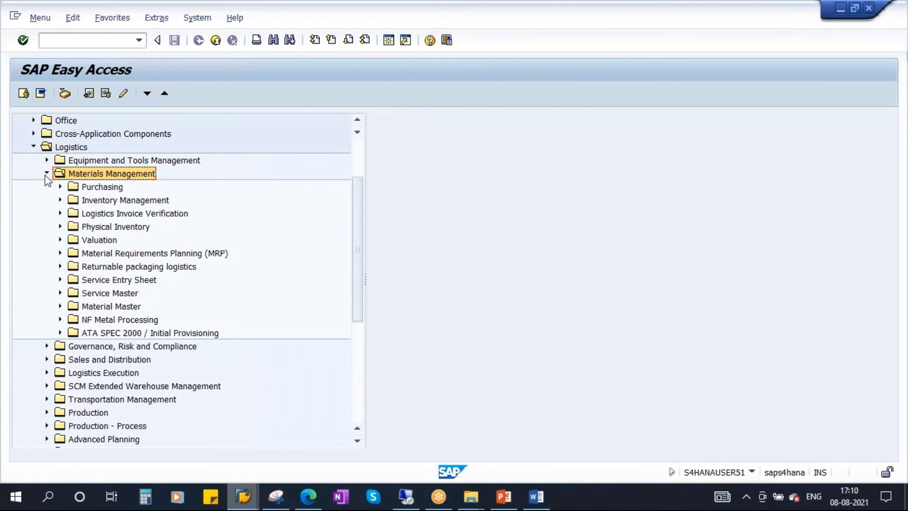
left_click(96, 186)
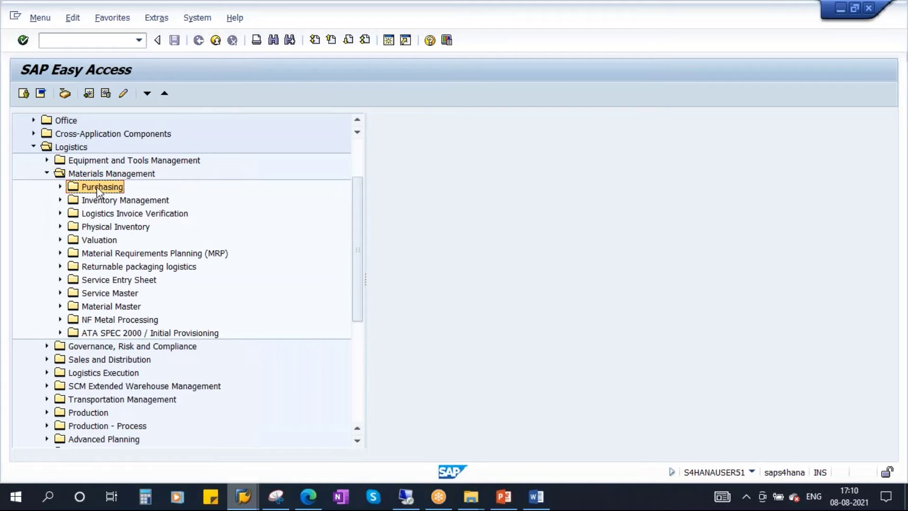
left_click(60, 187)
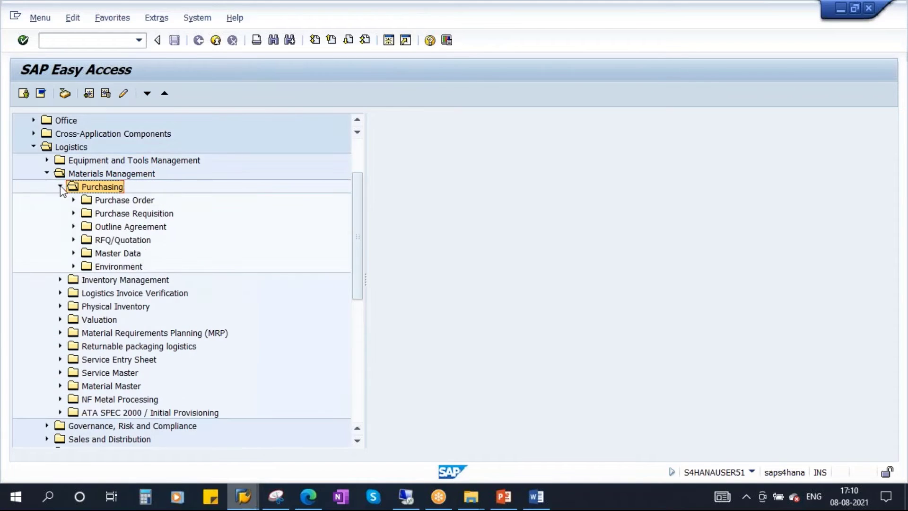
left_click(132, 241)
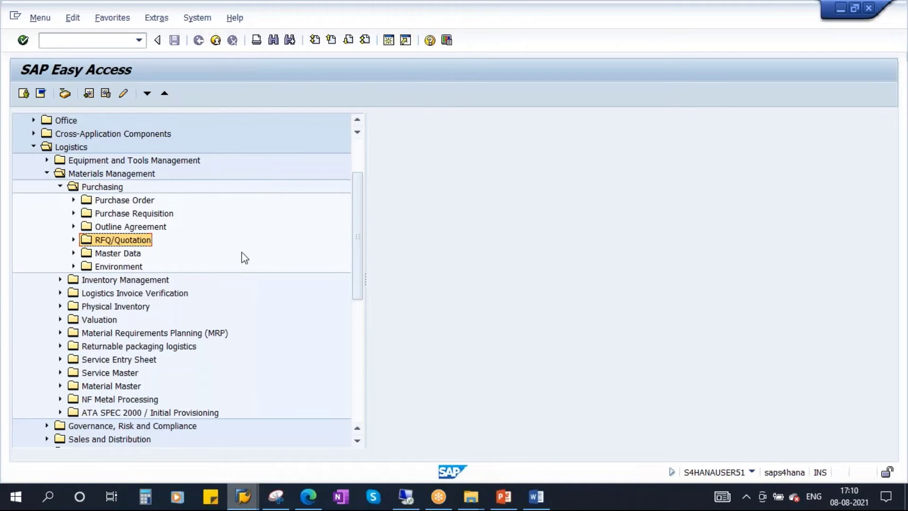
left_click(73, 240)
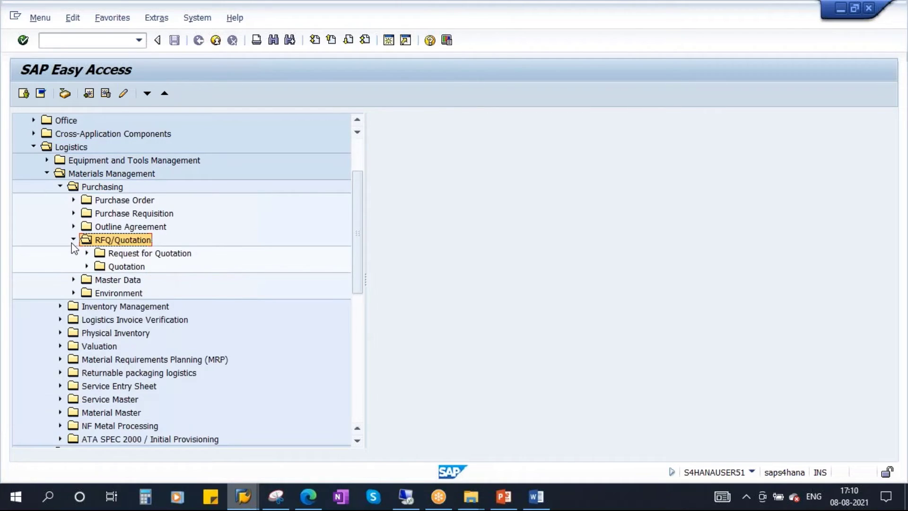
left_click(169, 254)
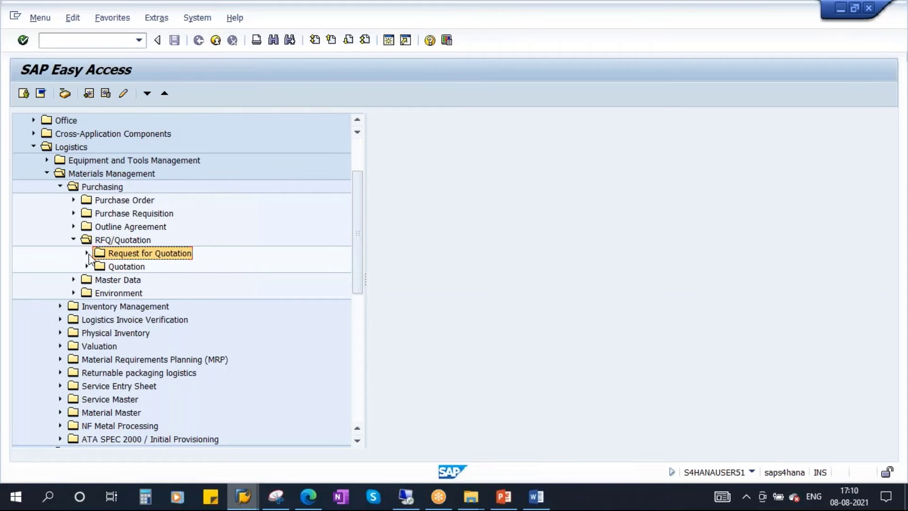
left_click(87, 253)
left_click(154, 268)
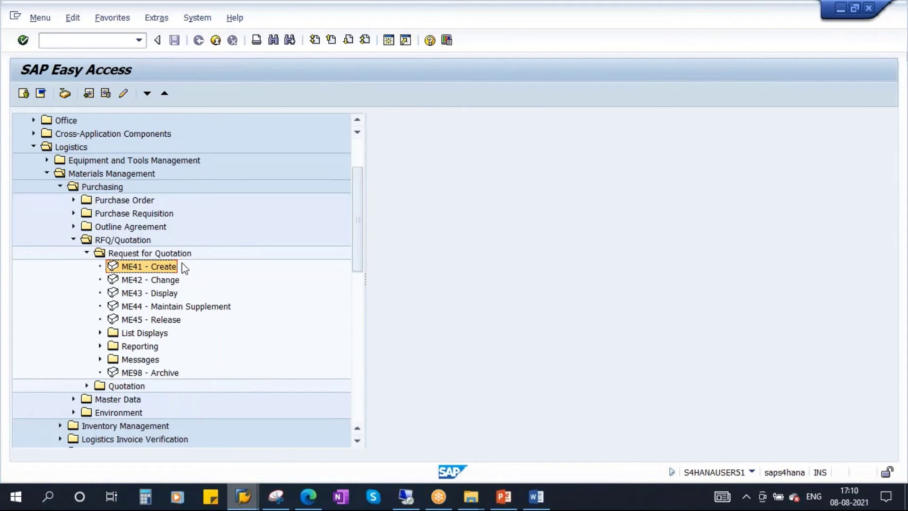
left_click(49, 499)
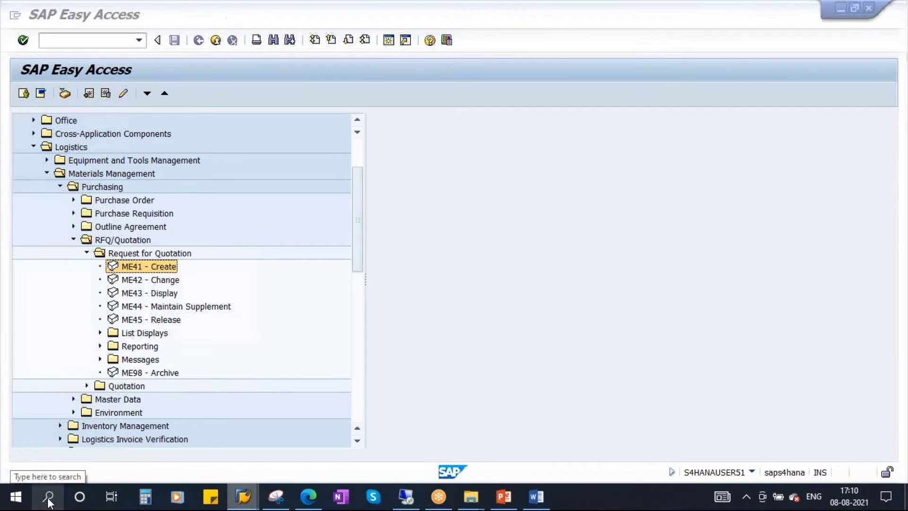
Step: Launch Notepad and begin the heading 'Creation of Request'
type("note")
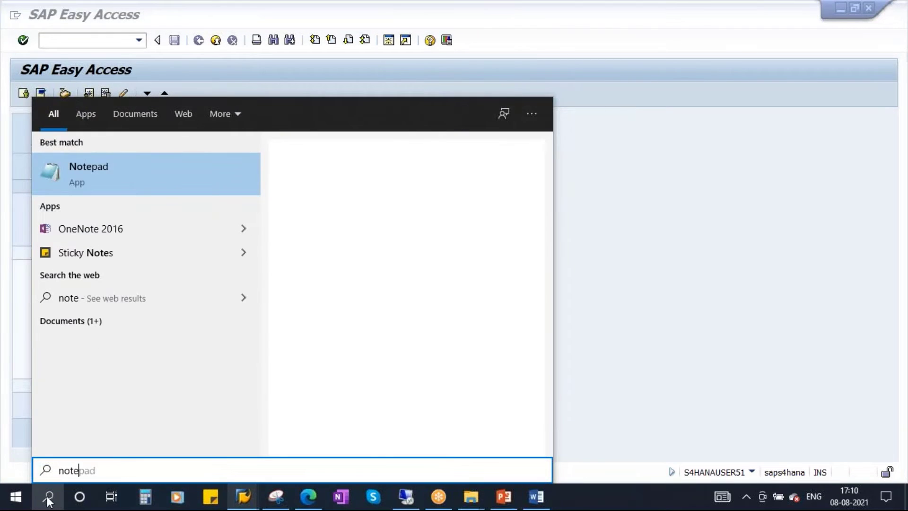
left_click(89, 182)
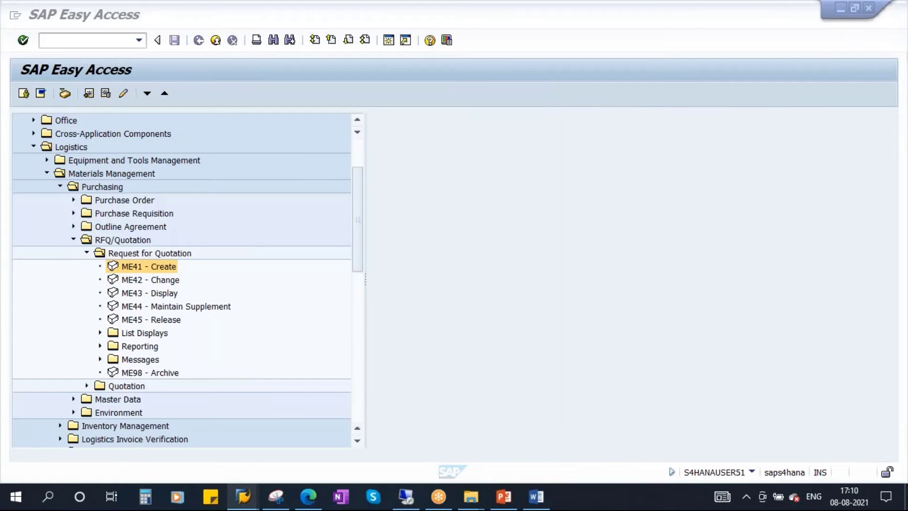
key("Caps_Lock")
type("CR")
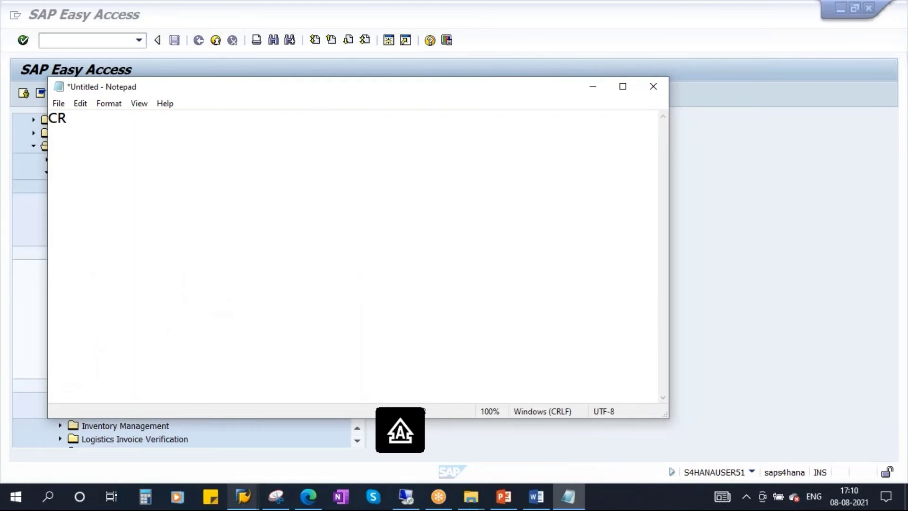
key("BackSpace")
key("Caps_Lock")
type("reatio")
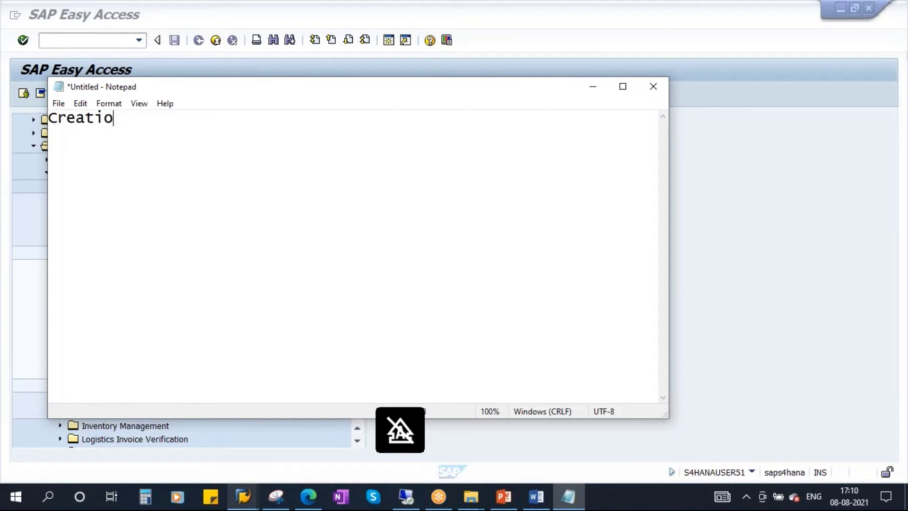
type("n of")
key("Caps_Lock")
type("R")
key("Caps_Lock")
type("eq")
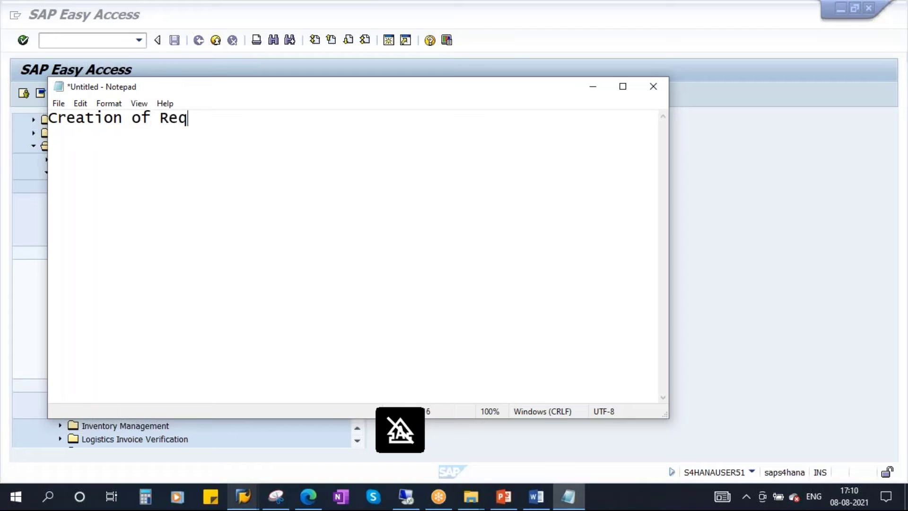
type("uest")
Step: Finish the heading with 'for Quotation (RFQ)', then launch ME41 Create RFQ in SAP
key("BackSpace")
key("BackSpace")
key("BackSpace")
type("est for")
key("Caps_Lock")
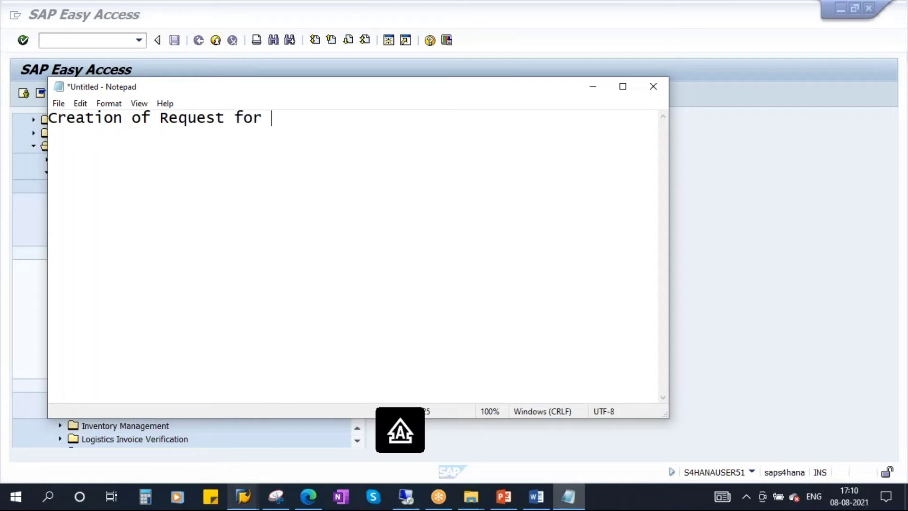
type("Q")
key("Caps_Lock")
type("uotation")
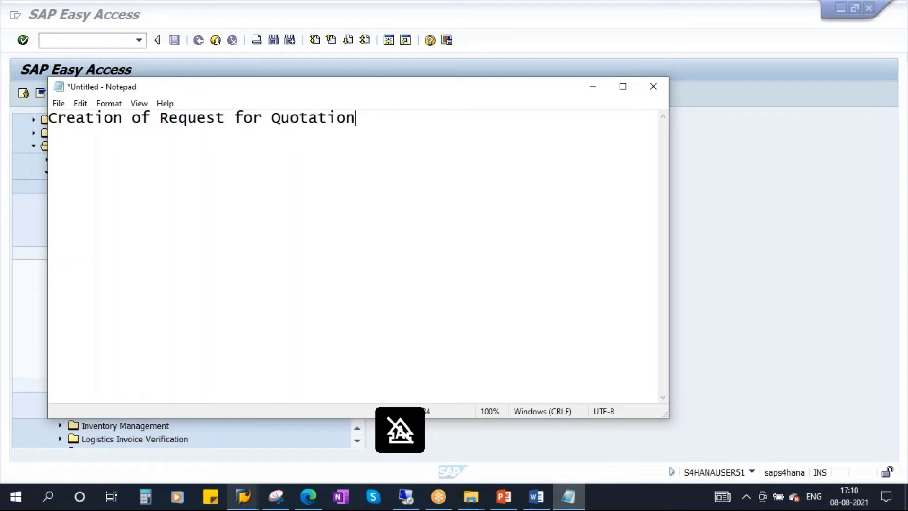
key("Caps_Lock")
type("(RFQ)")
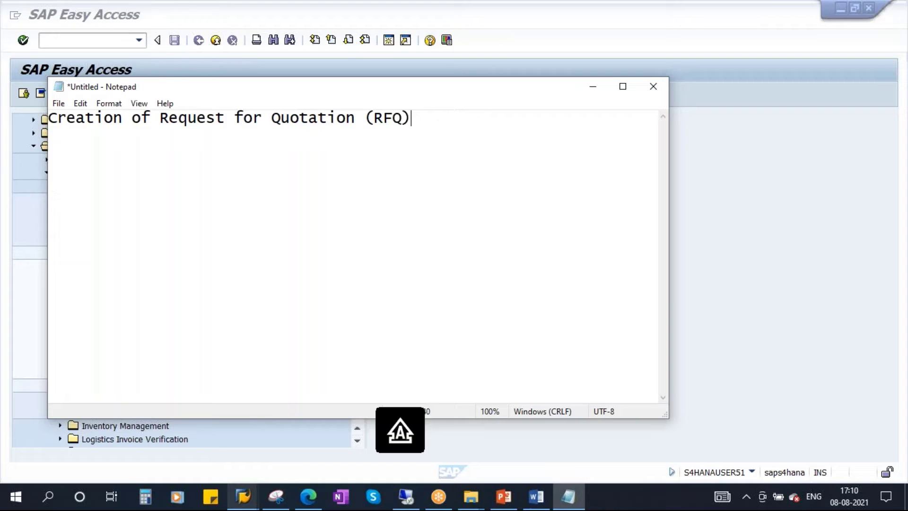
left_click(593, 89)
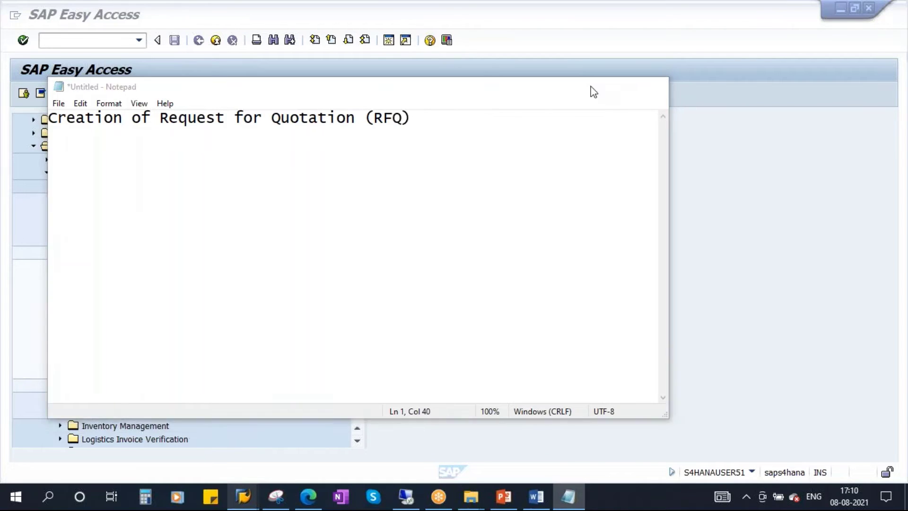
left_click(145, 272)
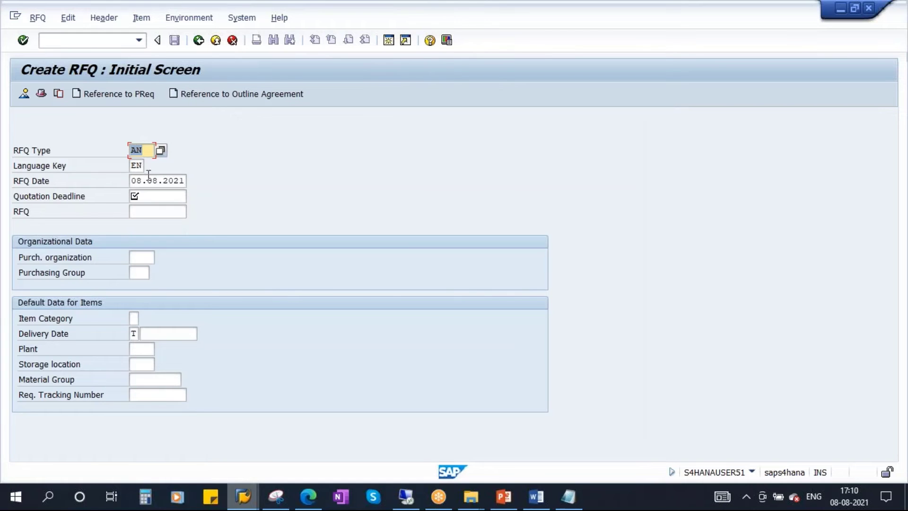
Step: Choose RFQ type AN on the Create RFQ initial screen
left_click(161, 152)
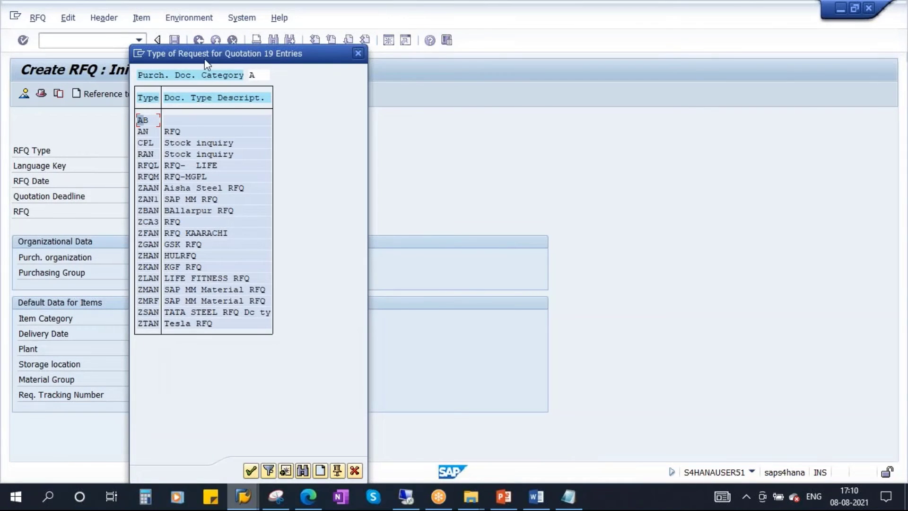
left_click_drag(207, 63, 306, 83)
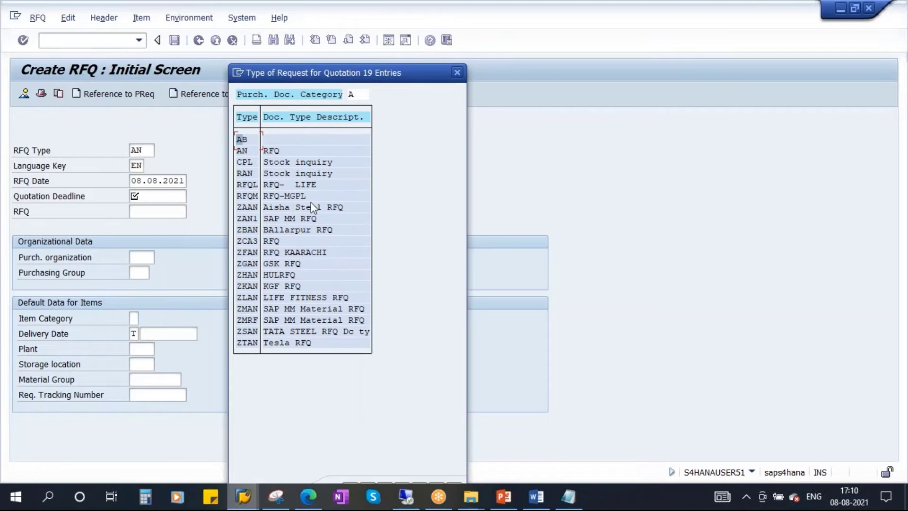
double_click(245, 151)
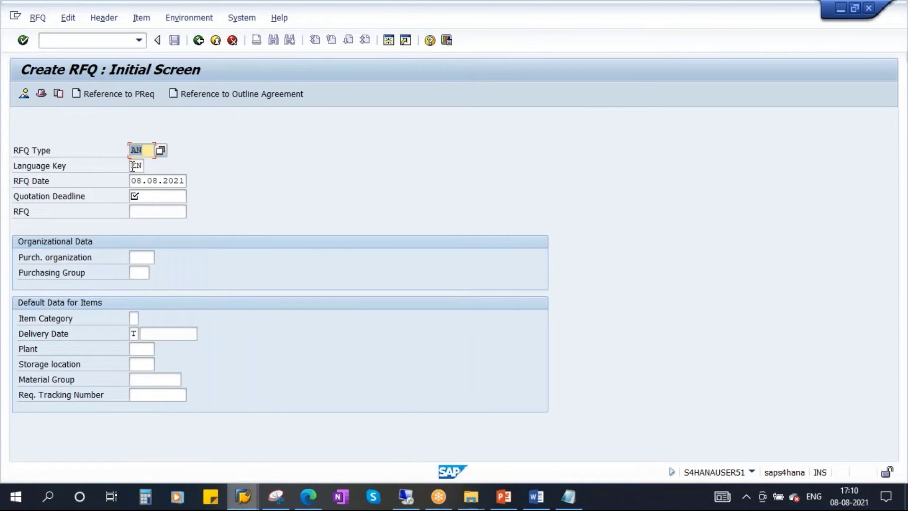
key("Tab")
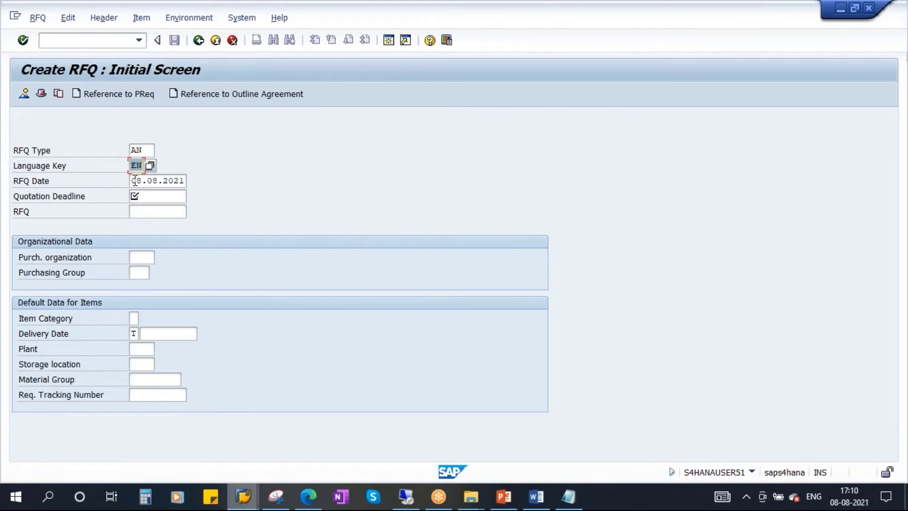
key("Tab")
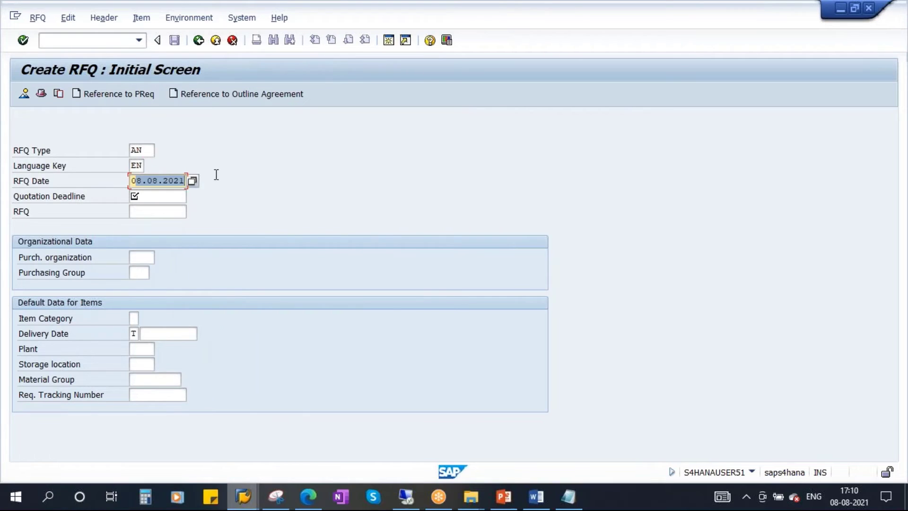
Step: Set the quotation deadline to 15.08.2021
left_click(151, 193)
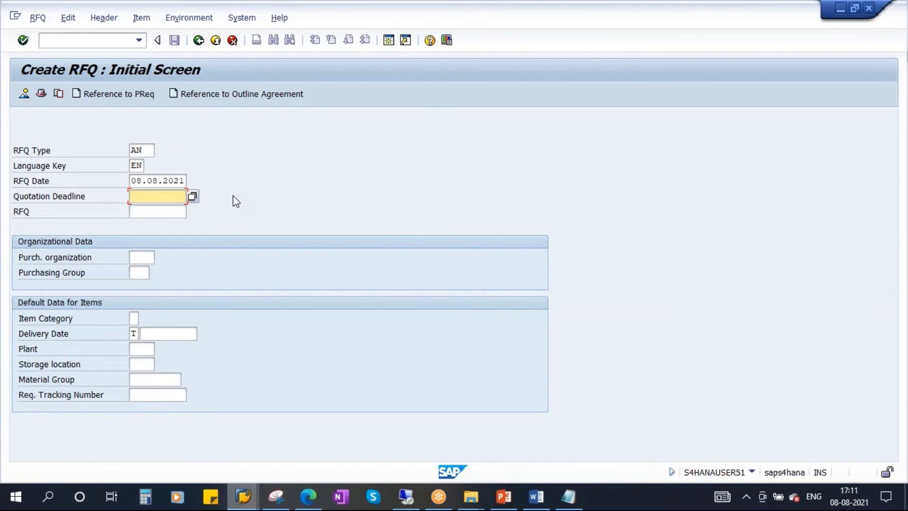
type("15")
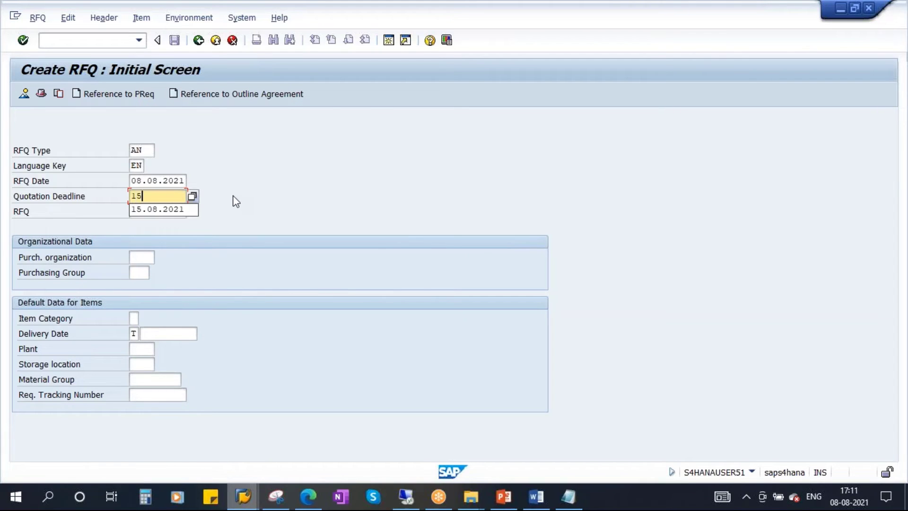
left_click(154, 210)
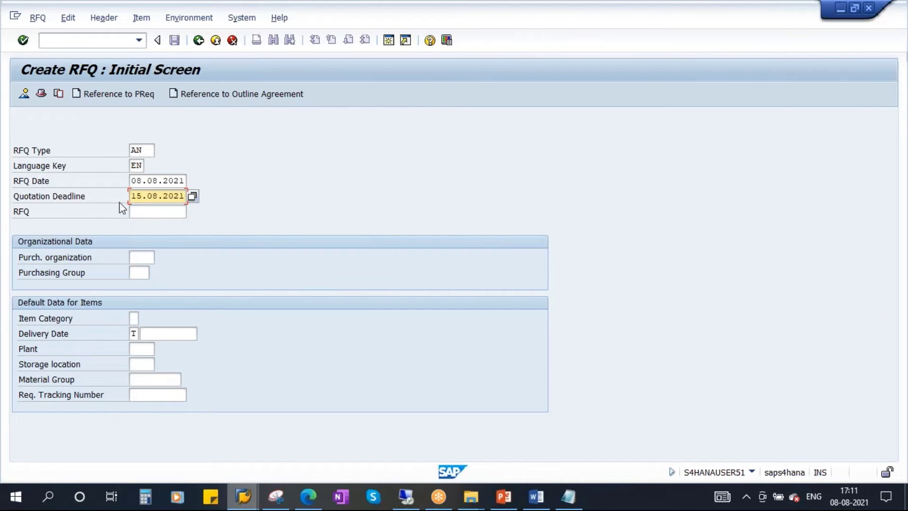
left_click_drag(133, 196, 229, 192)
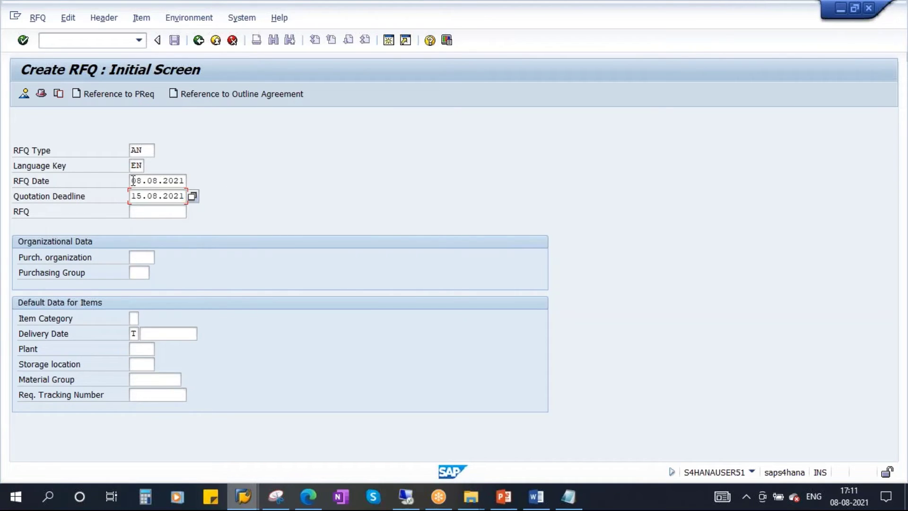
left_click_drag(132, 180, 220, 183)
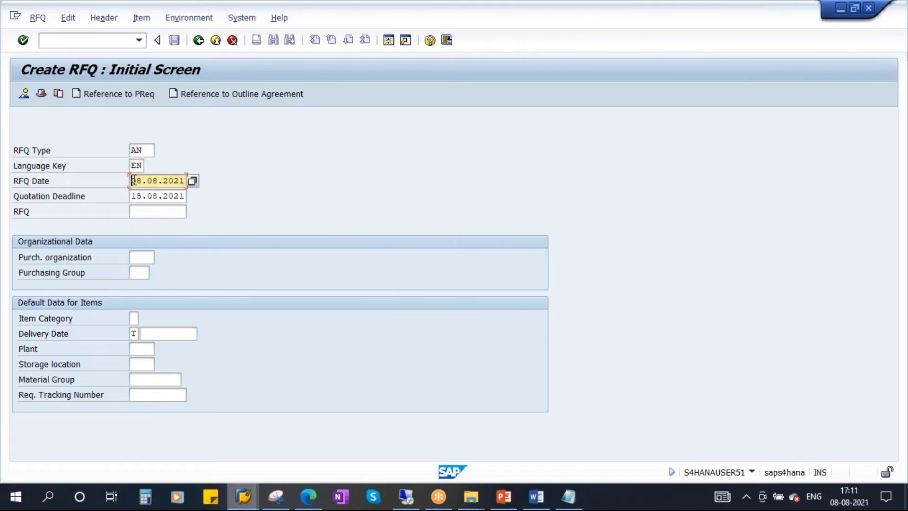
left_click_drag(131, 180, 219, 182)
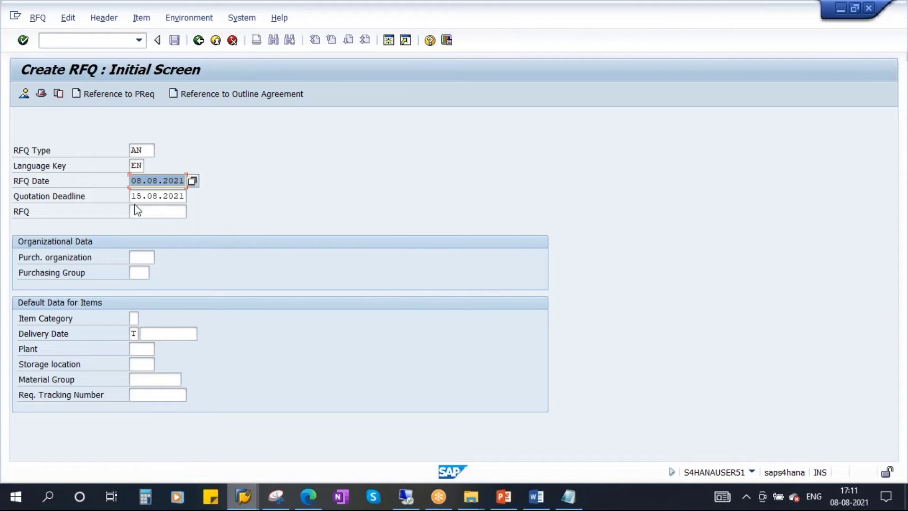
left_click_drag(133, 196, 218, 197)
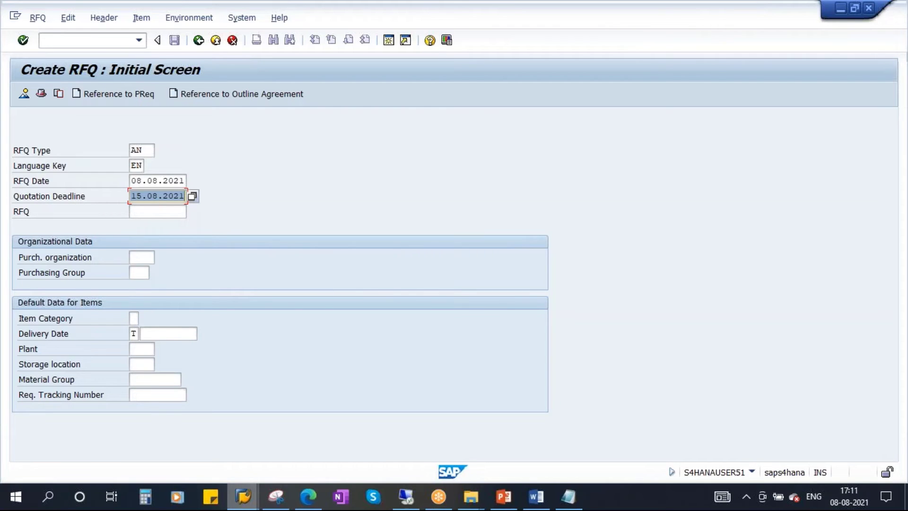
Step: Enter purchasing organization 1710 and purchasing group 001, then continue to the item overview
left_click(135, 260)
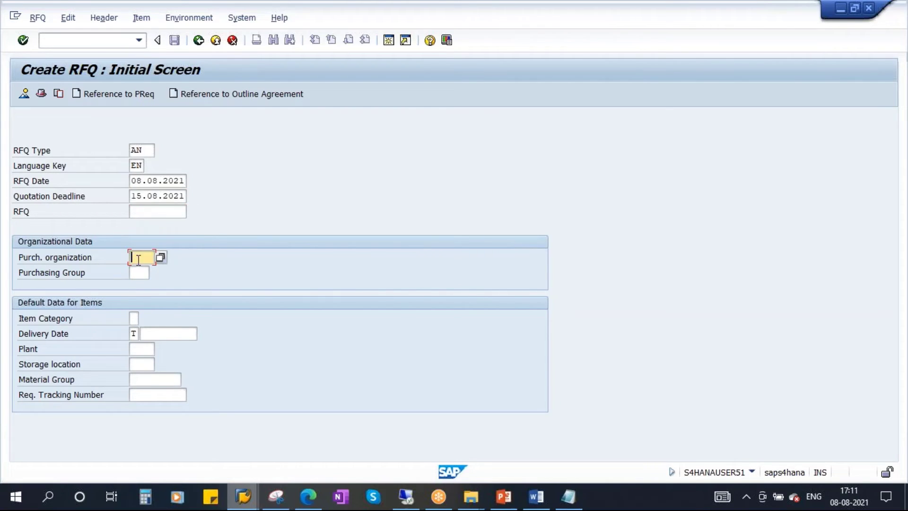
left_click(136, 270)
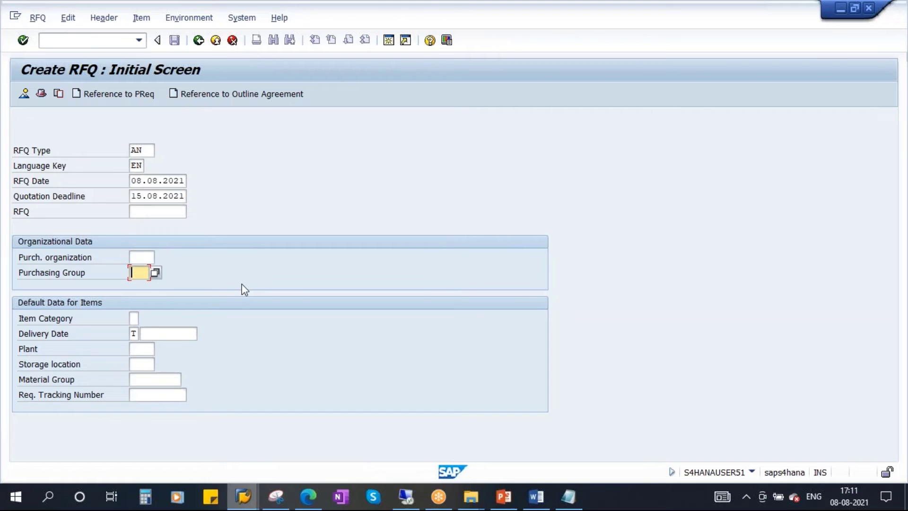
left_click(149, 257)
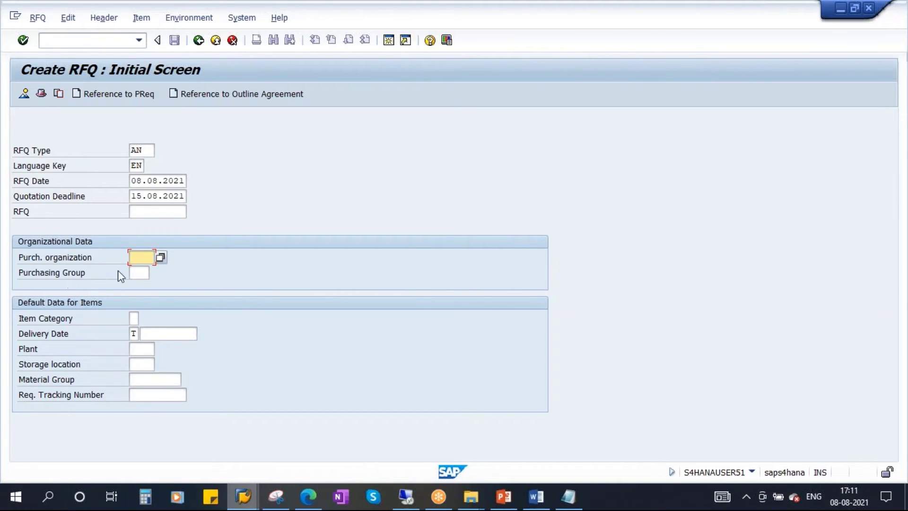
type("1710")
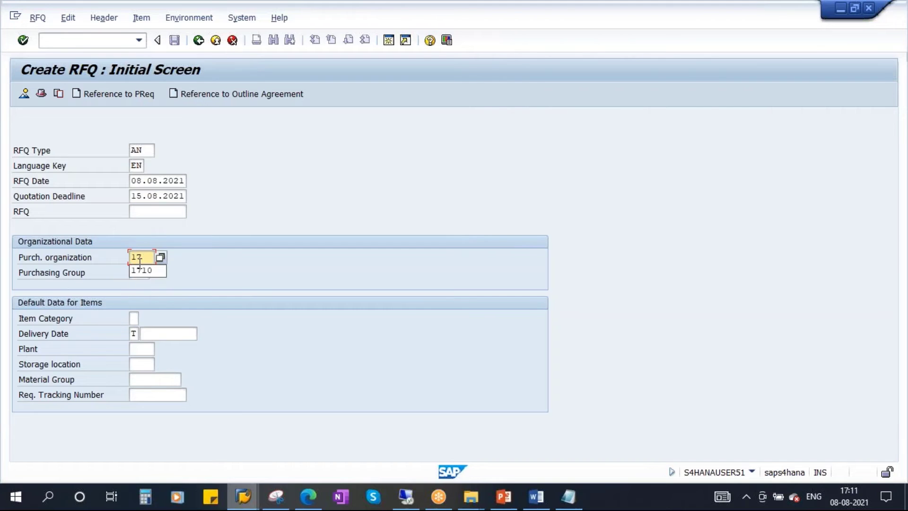
left_click(140, 273)
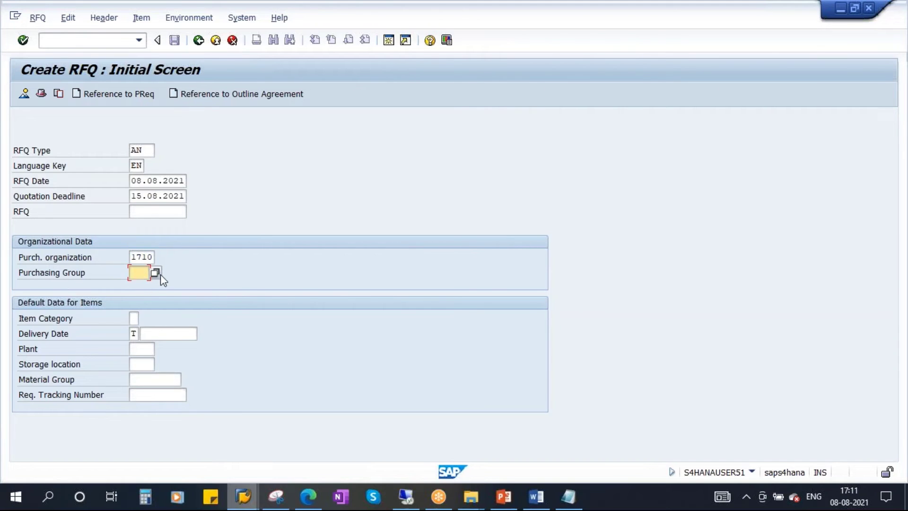
left_click(156, 273)
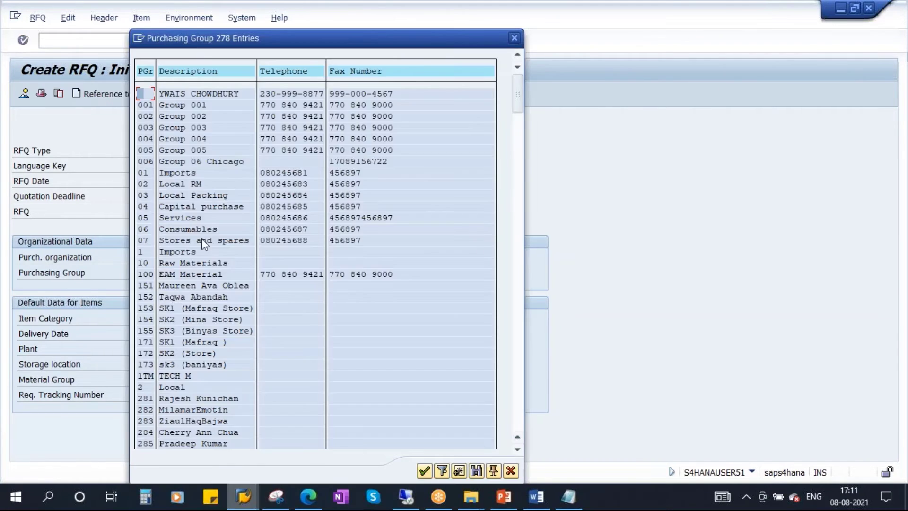
double_click(168, 105)
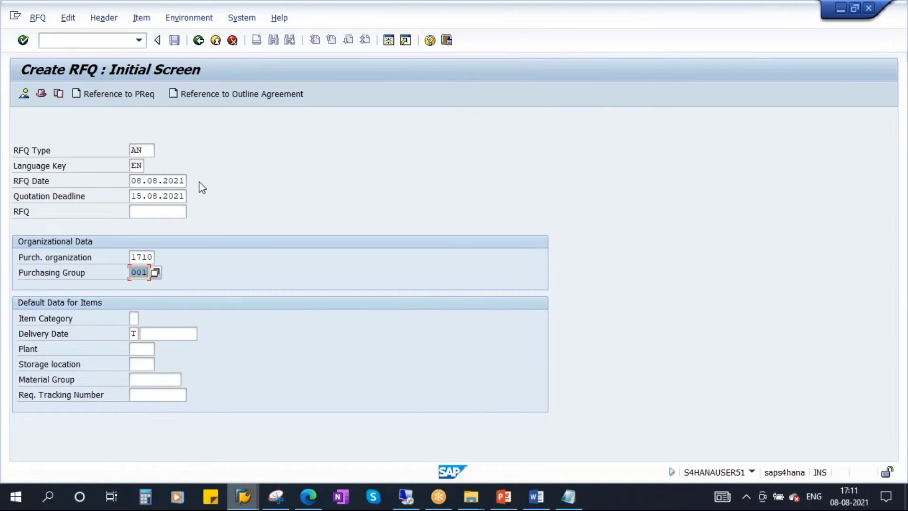
left_click(22, 41)
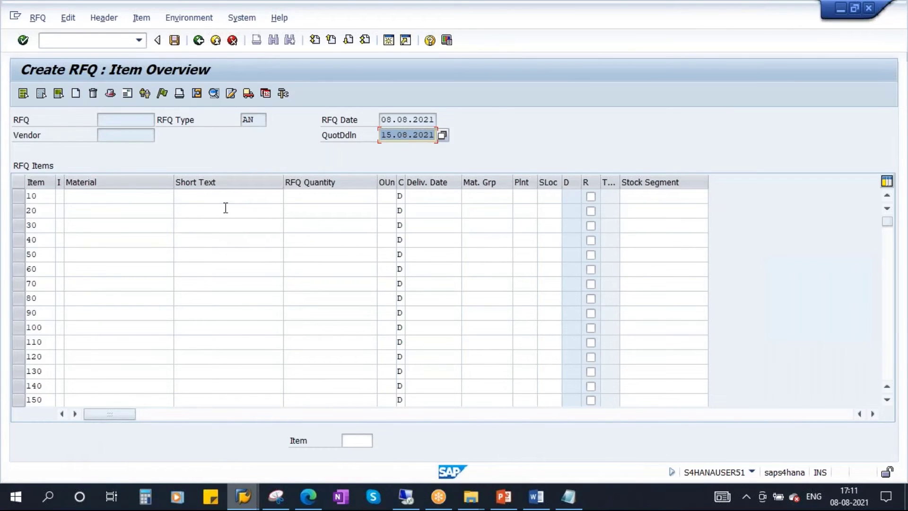
Step: Enter material 7144 in RFQ item 10
left_click(85, 197)
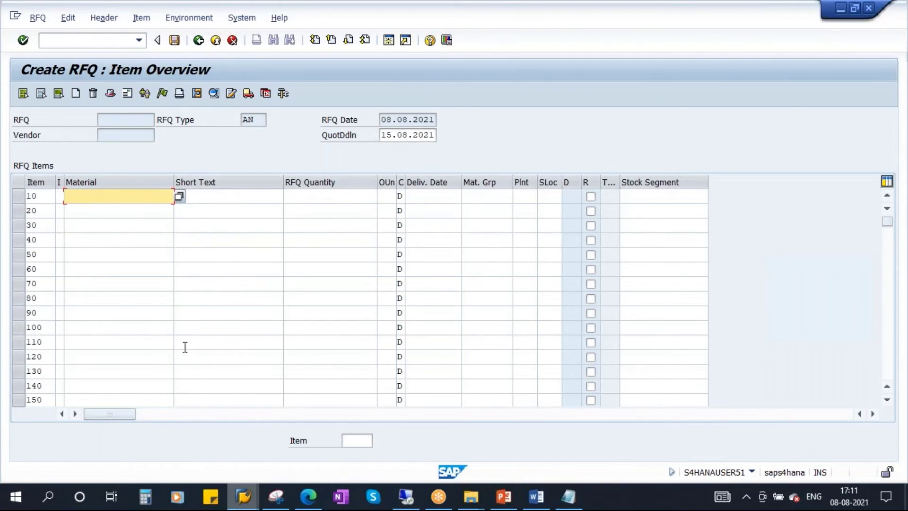
type("7144")
left_click(77, 207)
left_click_drag(90, 195, 32, 208)
Step: Set item 10's delivery date to 31.08.2021 and validate the item
left_click(299, 199)
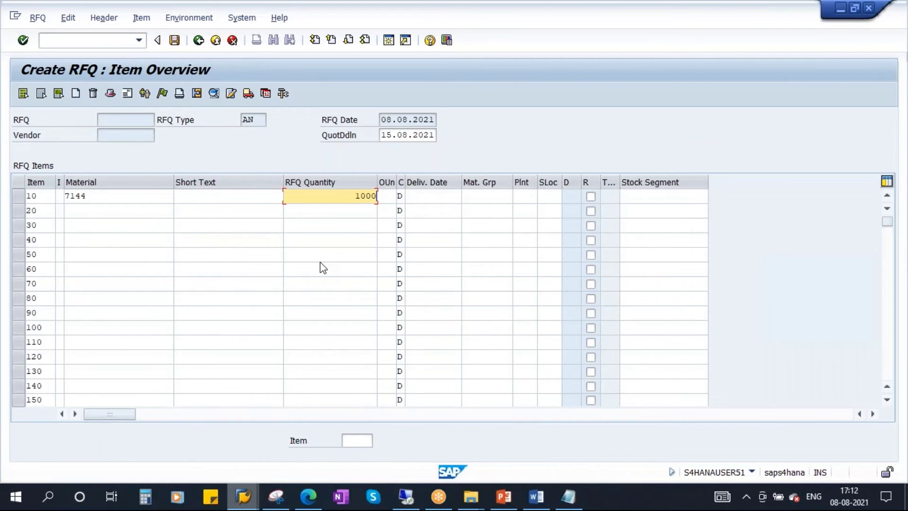
left_click(426, 197)
left_click_drag(384, 136, 475, 137)
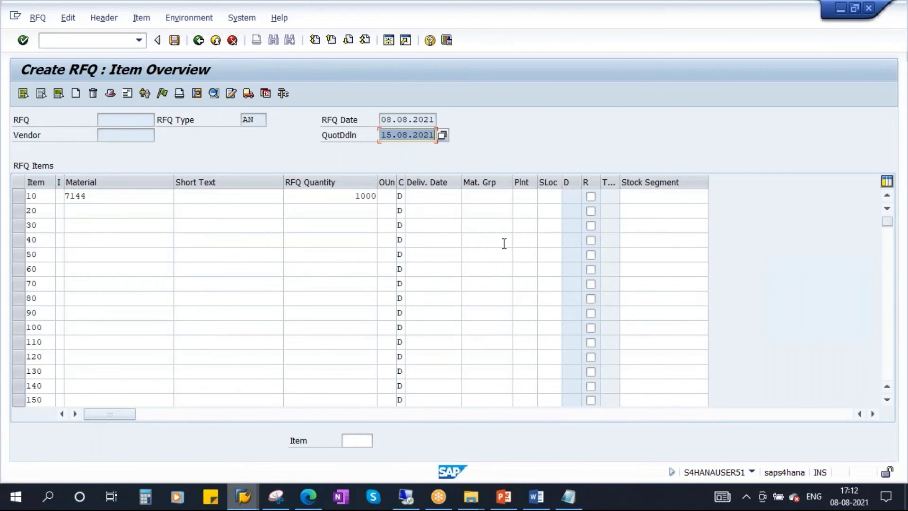
left_click(438, 199)
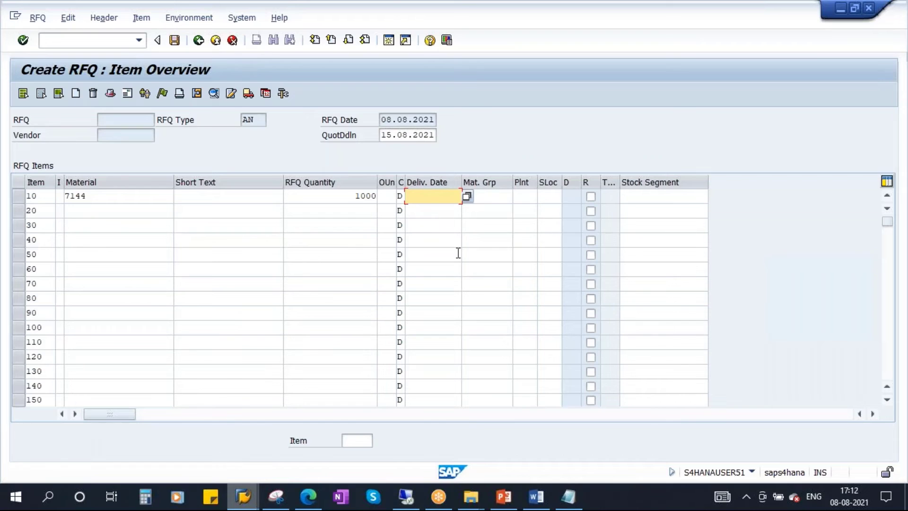
type("31.0")
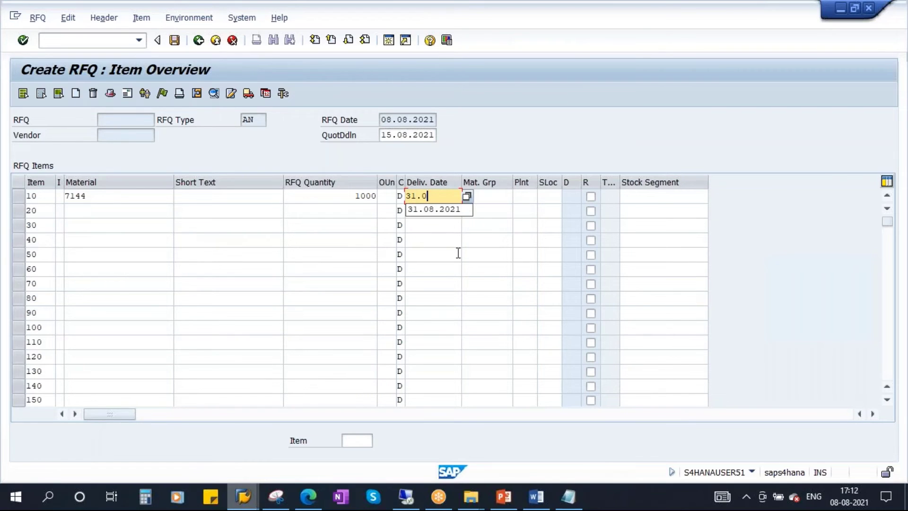
type("8.2021")
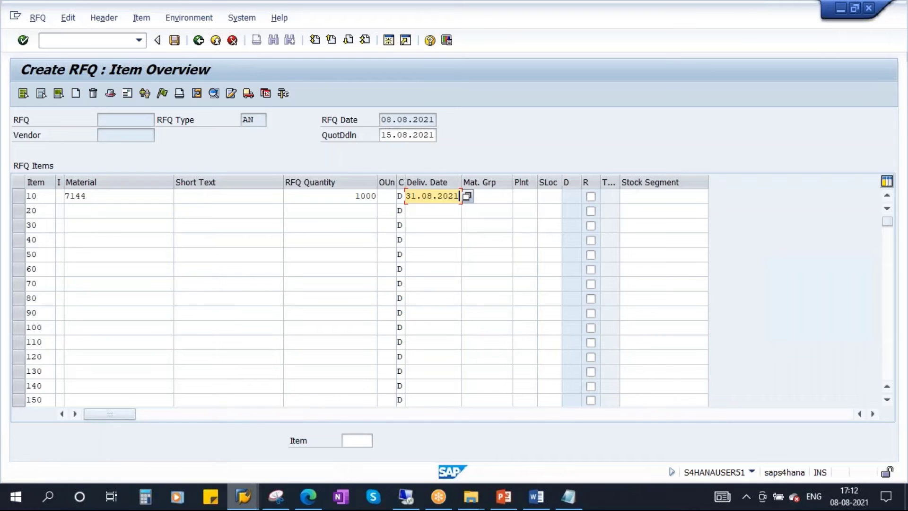
key("Return")
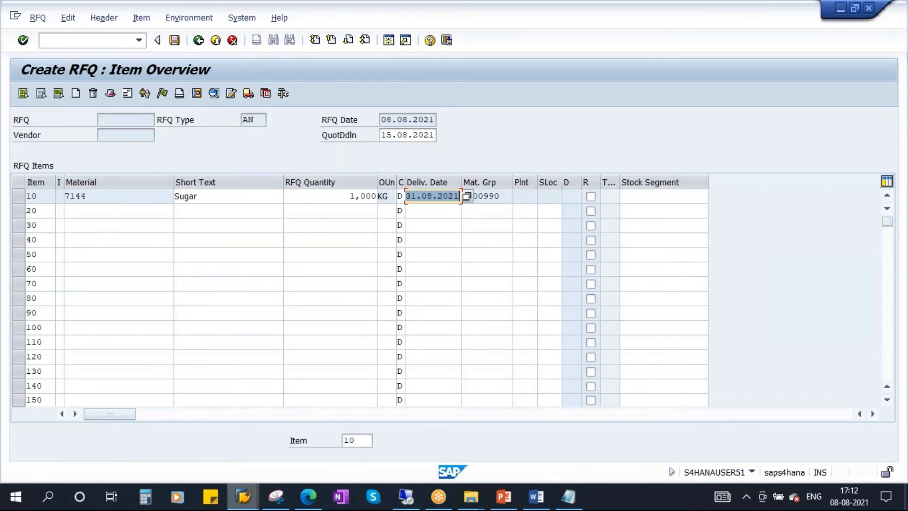
Step: Check item 10's filled-in details: Sugar, material 7144, quantity 1,000
left_click(212, 199)
double_click(88, 197)
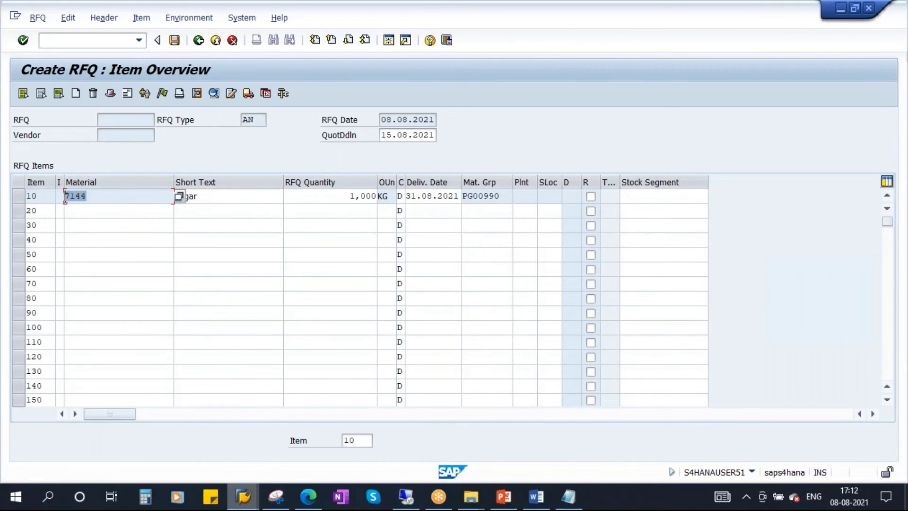
left_click_drag(345, 196, 361, 197)
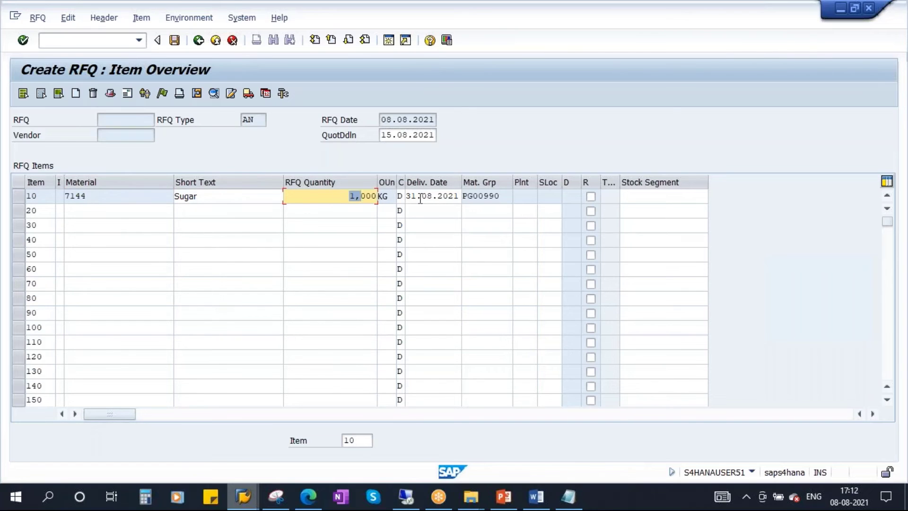
left_click_drag(420, 200, 437, 213)
Step: Open the RFQ header details and enter collective number MOHAN123
left_click(110, 92)
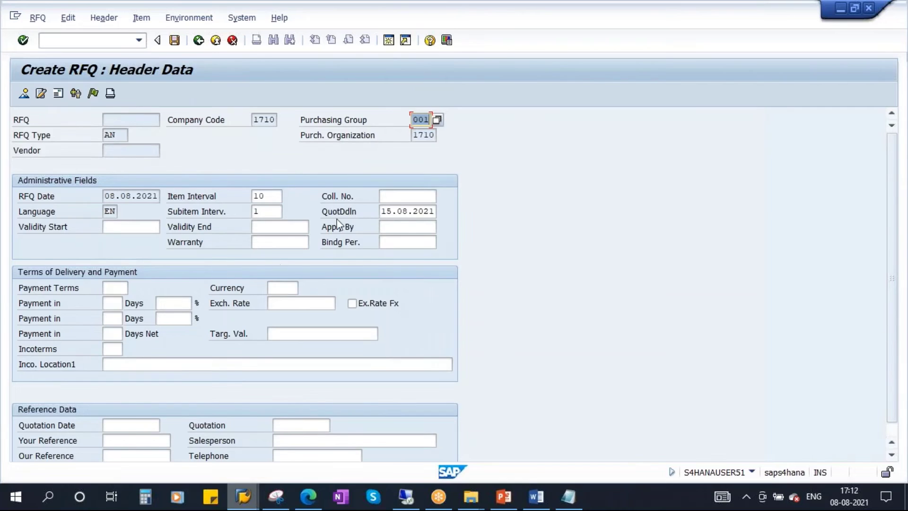
left_click(388, 197)
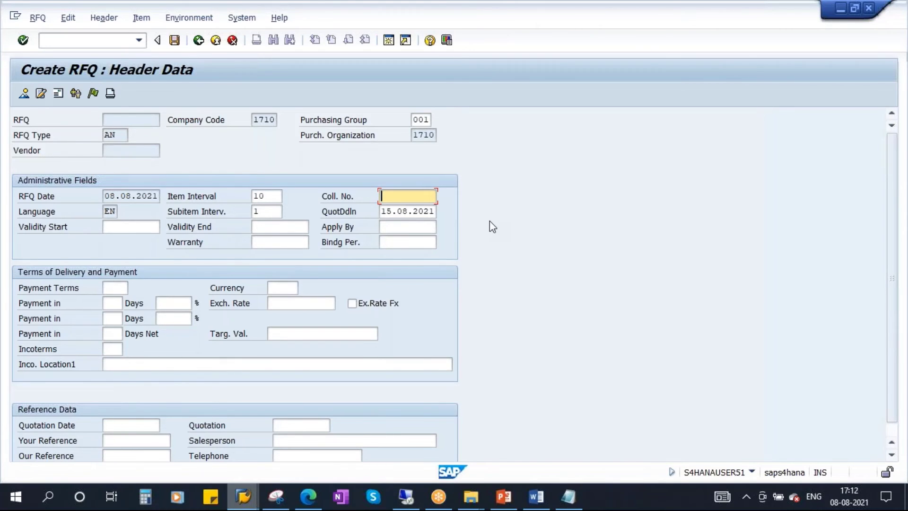
type("S")
key("BackSpace")
type("M")
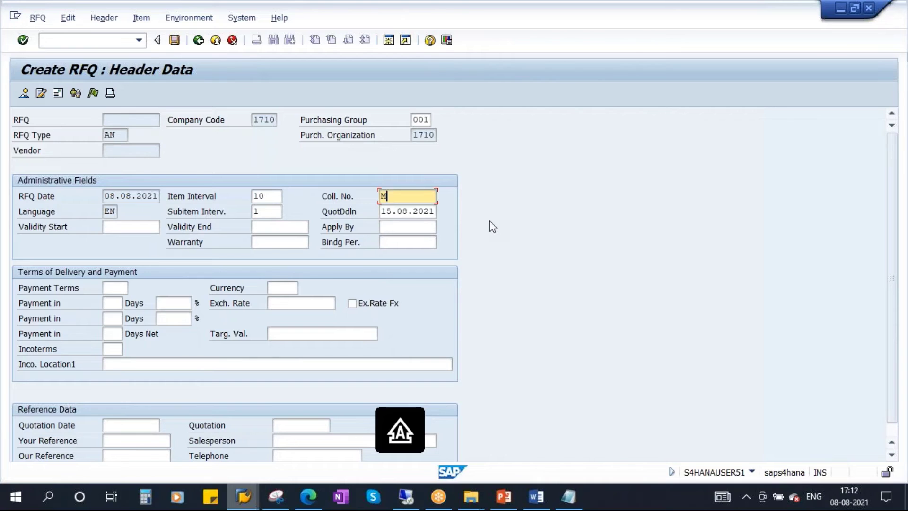
type("OHAN123")
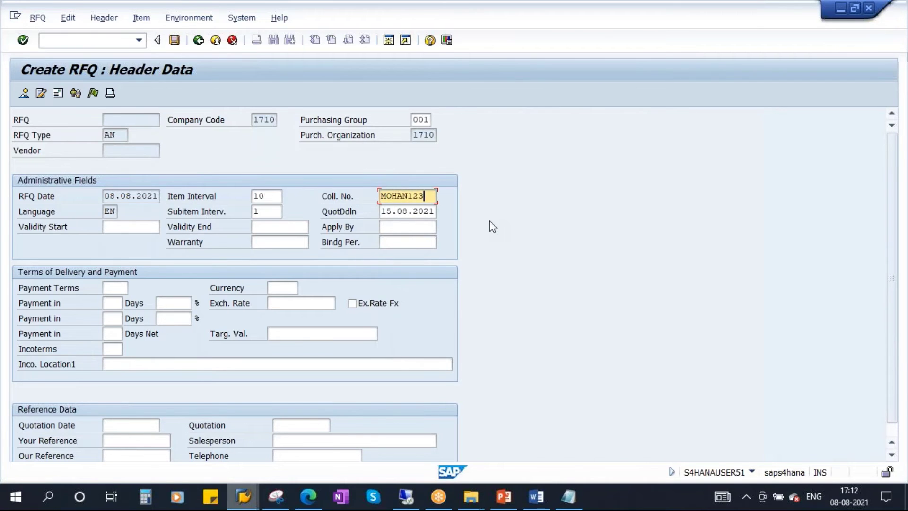
left_click(504, 496)
Step: View the Collective Number slide in PowerPoint, then return to SAP
scroll(78, 401, "up", 1)
left_click(78, 401)
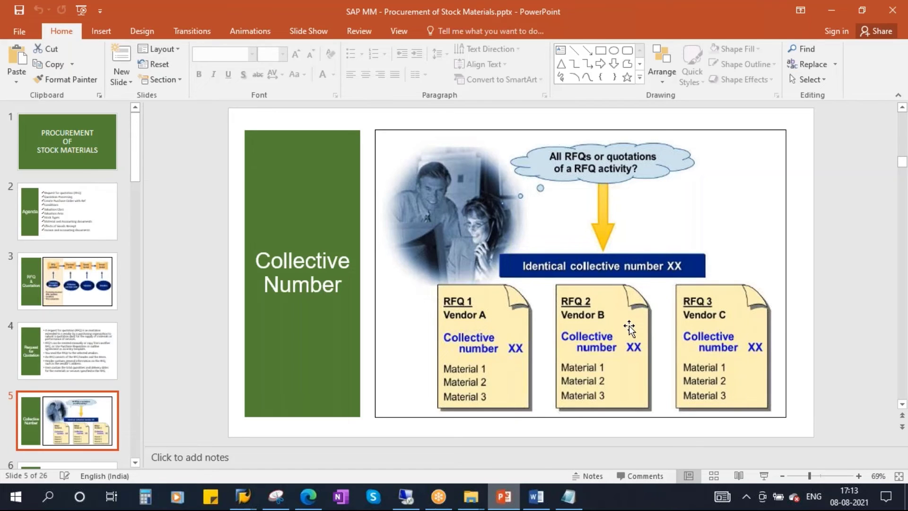
key("alt+Tab")
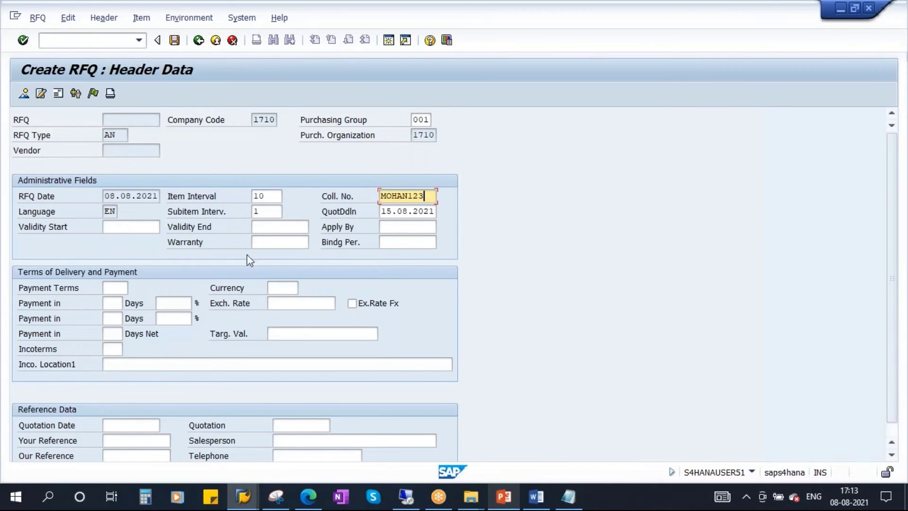
Step: Enter vendor 17300001 on the Supplier Address screen to load Domestic US Supplier 1's address
key("Return")
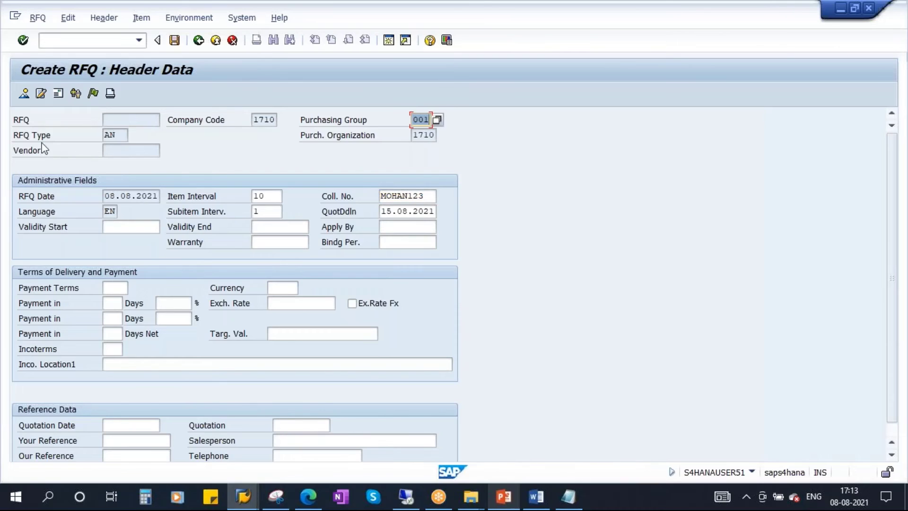
left_click(57, 93)
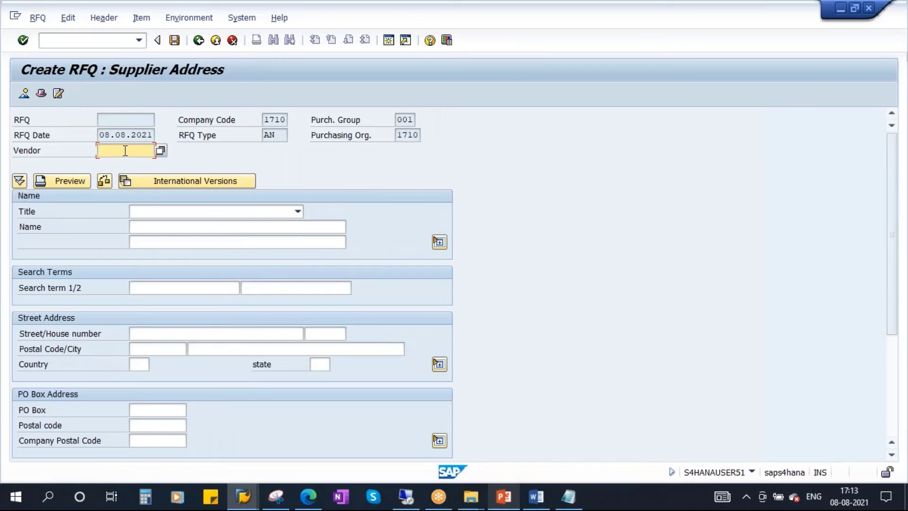
left_click(153, 151)
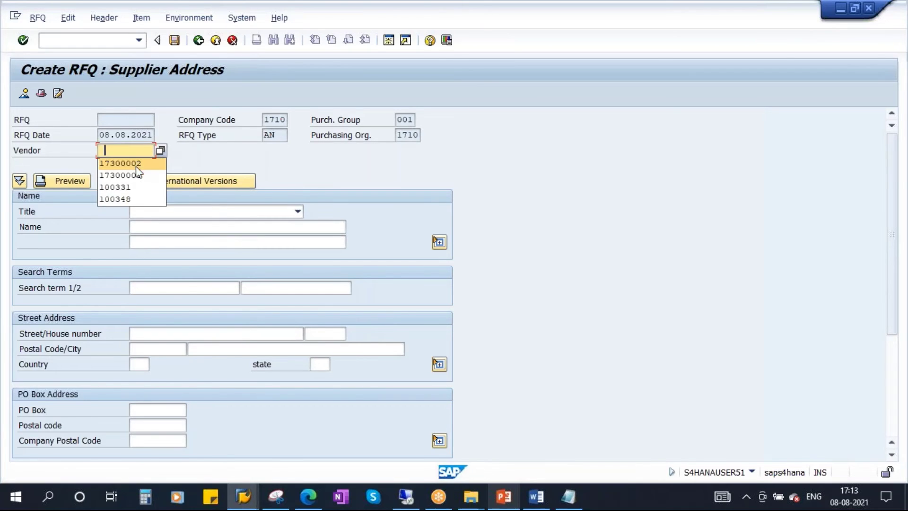
left_click(137, 175)
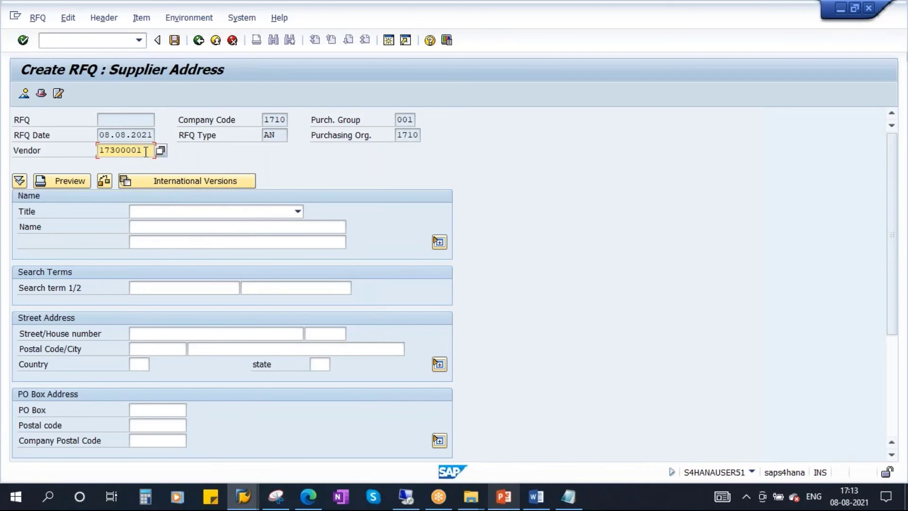
left_click_drag(145, 150, 84, 149)
left_click_drag(142, 150, 72, 155)
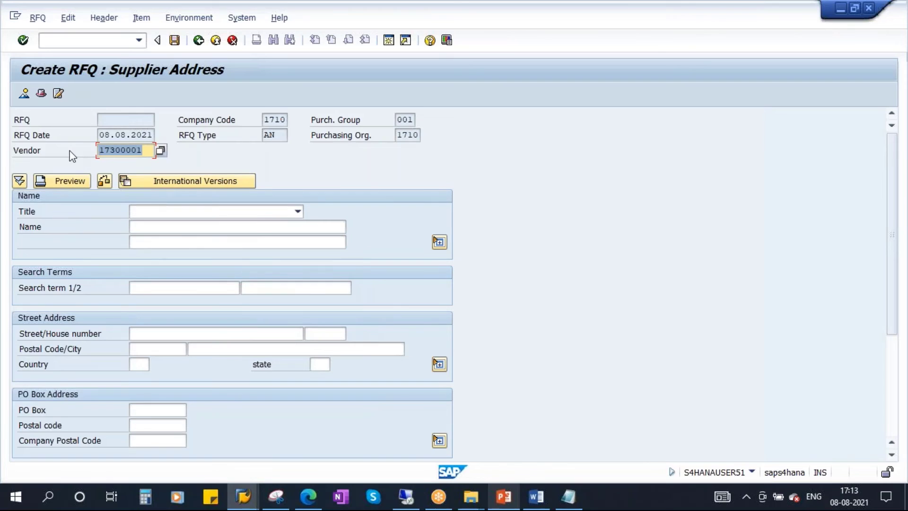
key("Return")
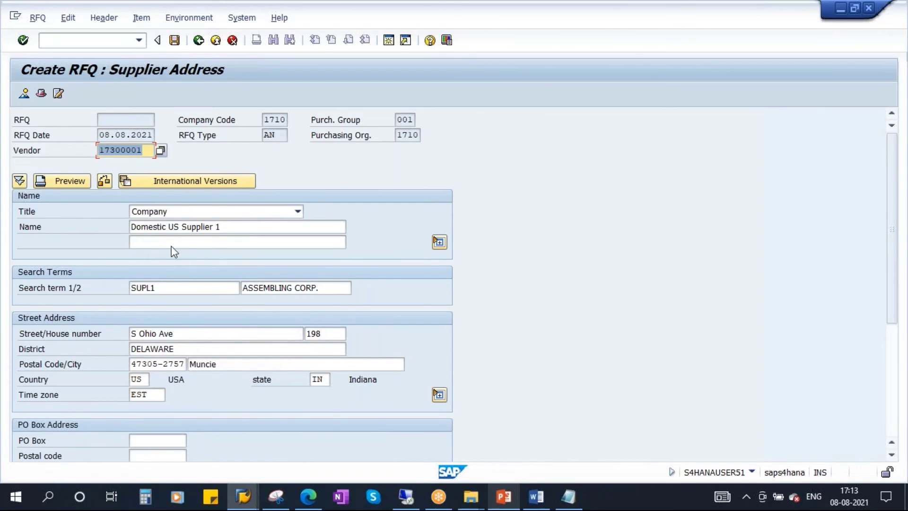
left_click_drag(224, 227, 76, 216)
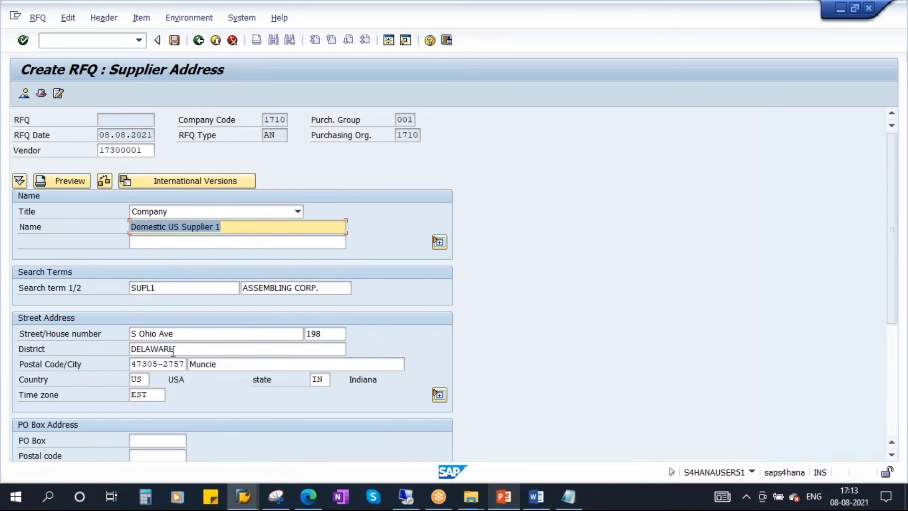
left_click_drag(189, 337, 99, 332)
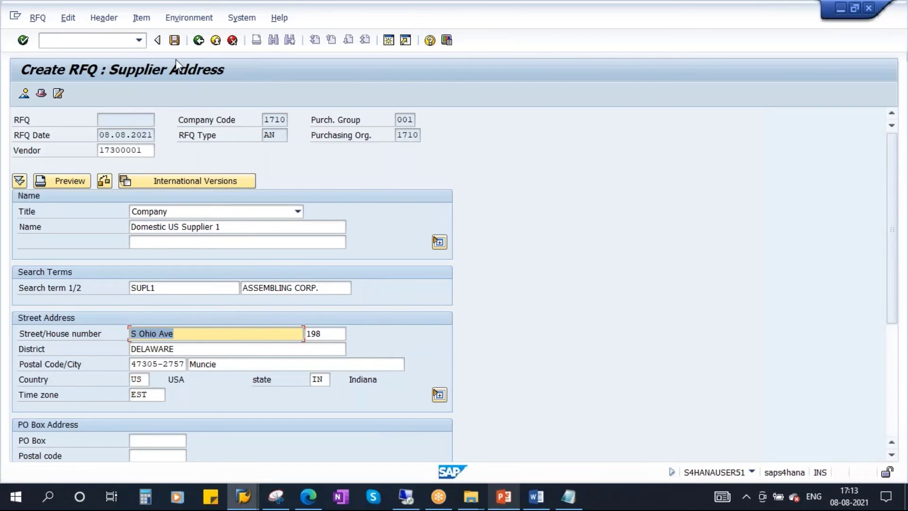
left_click_drag(149, 149, 83, 154)
key("ctrl+c")
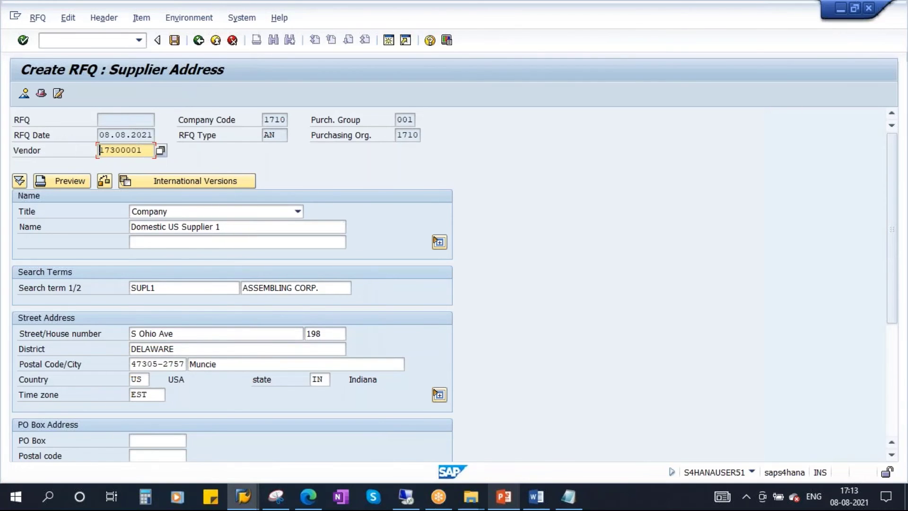
Step: Log vendor 17300001 as numbered line '1.' in the Notepad note, then return to SAP
left_click(568, 496)
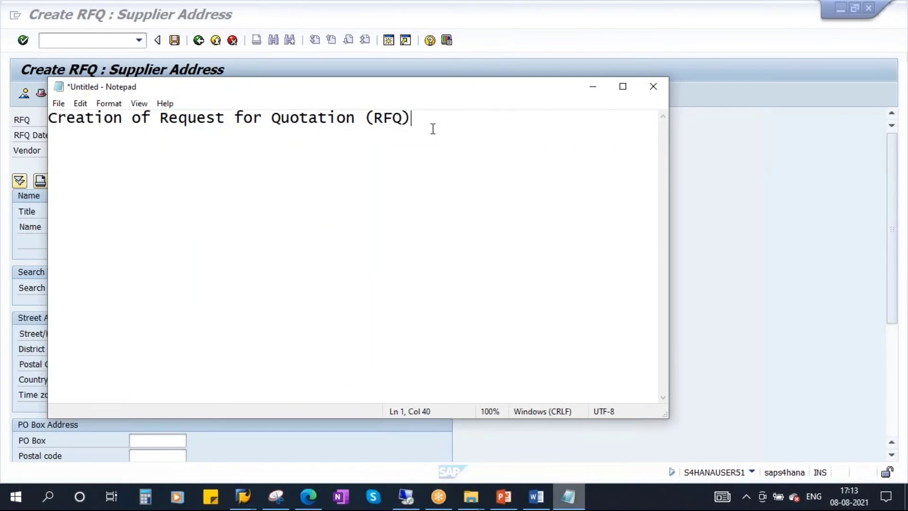
key("Return")
key("Return")
key("Return")
key("Return")
type("1.")
key("ctrl+v")
type("-")
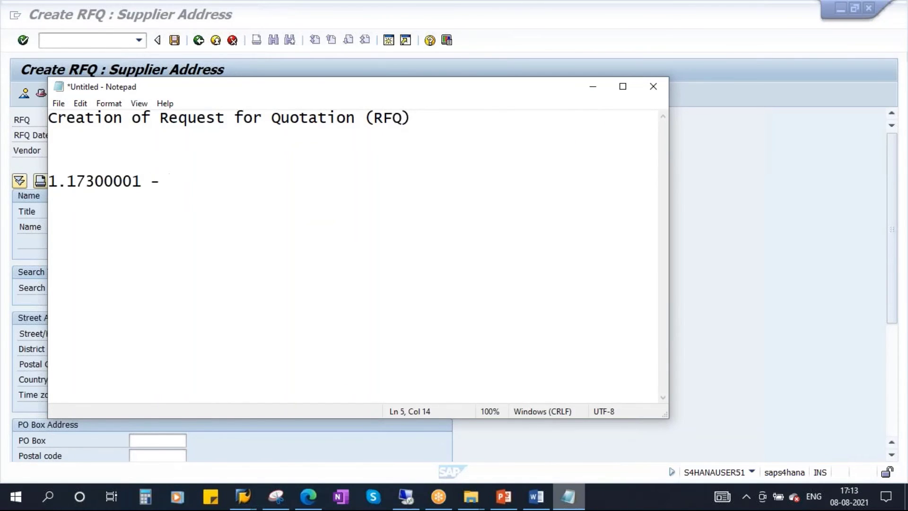
left_click(67, 182)
type("-")
key("Right")
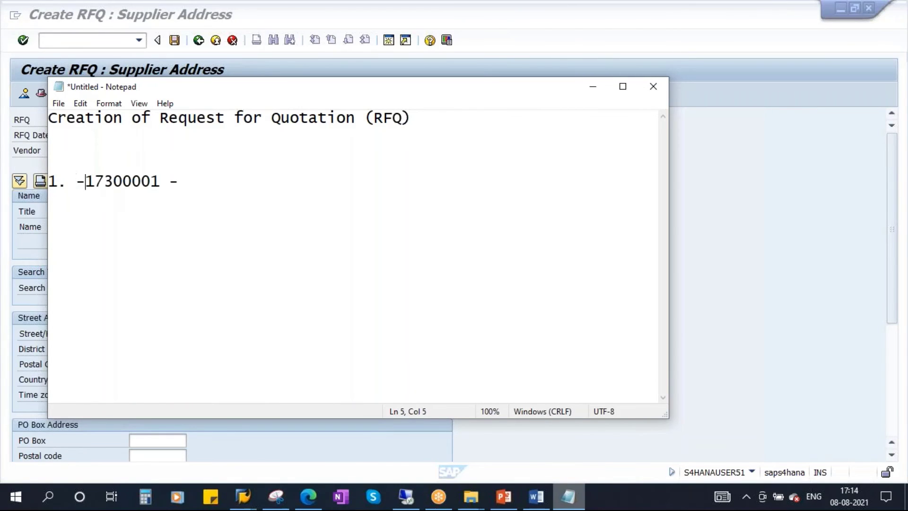
left_click(164, 66)
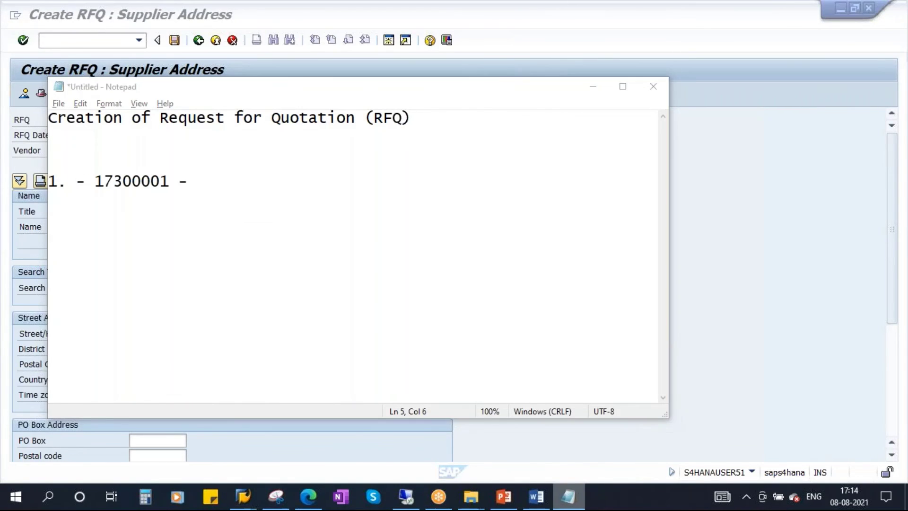
left_click(175, 41)
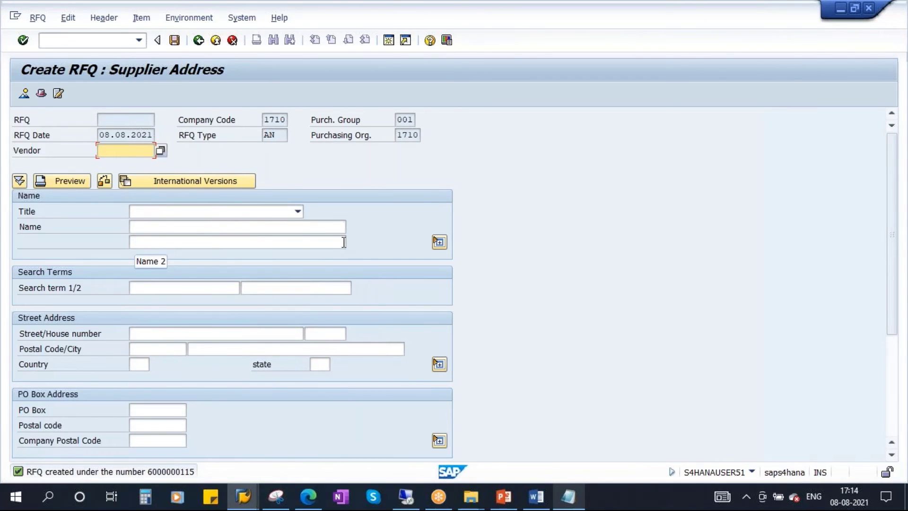
double_click(170, 472)
left_click_drag(241, 146, 319, 145)
key("ctrl+c")
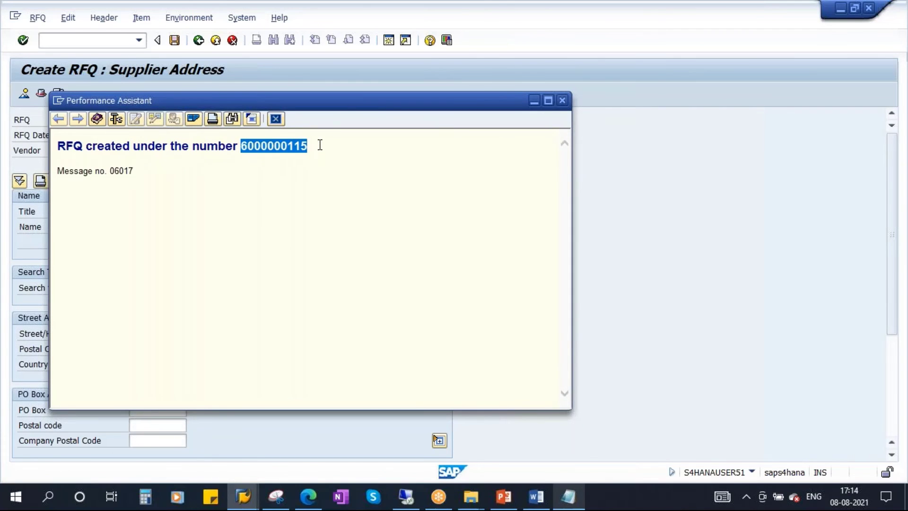
left_click(571, 495)
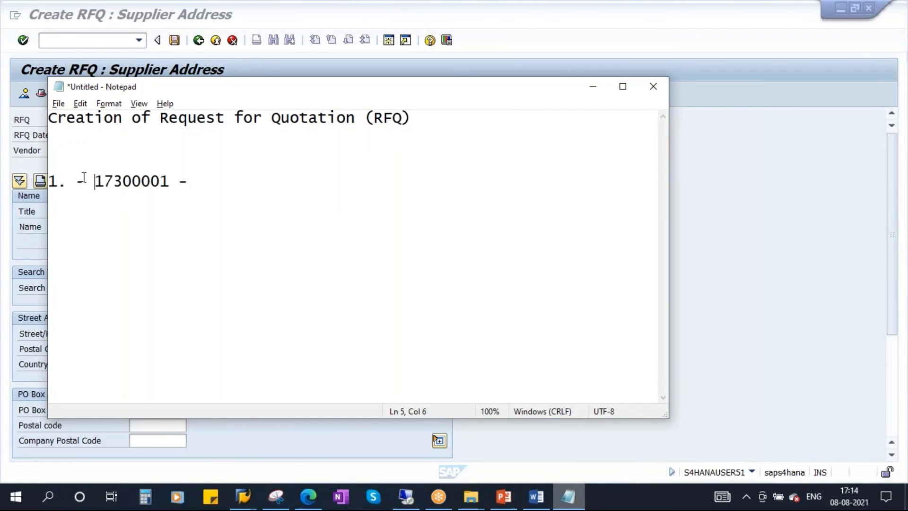
left_click(82, 178)
key("ctrl+v")
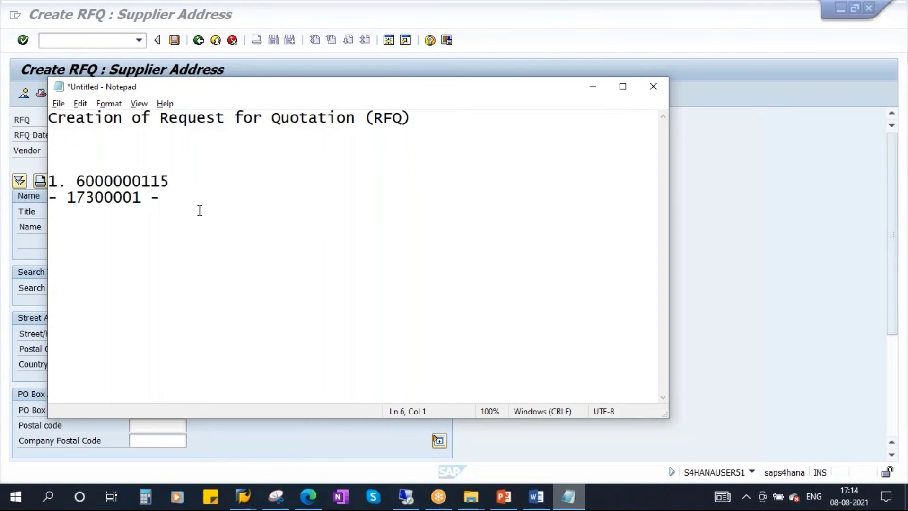
left_click(193, 182)
type("-")
key("Delete")
key("Delete")
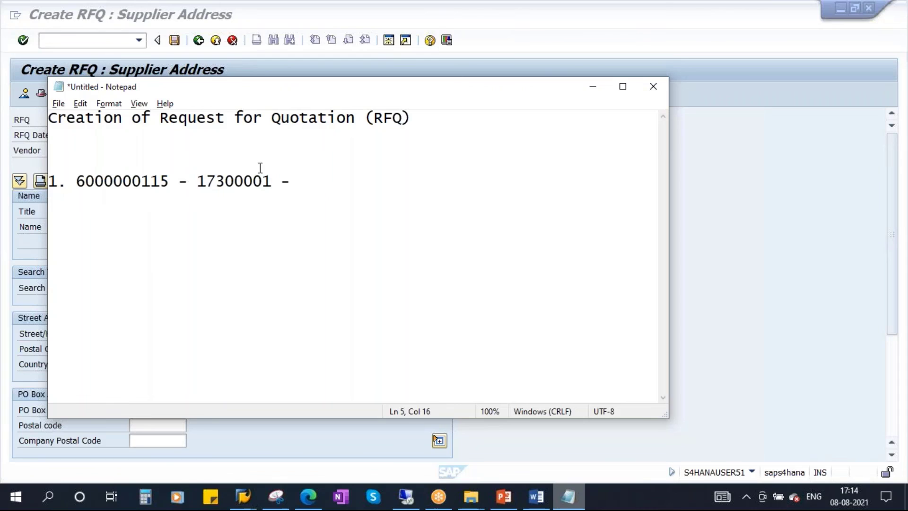
left_click(275, 181)
Step: Start line '2.' for the second RFQ and return to the SAP RFQ screen
key("Return")
type("2.")
left_click(434, 439)
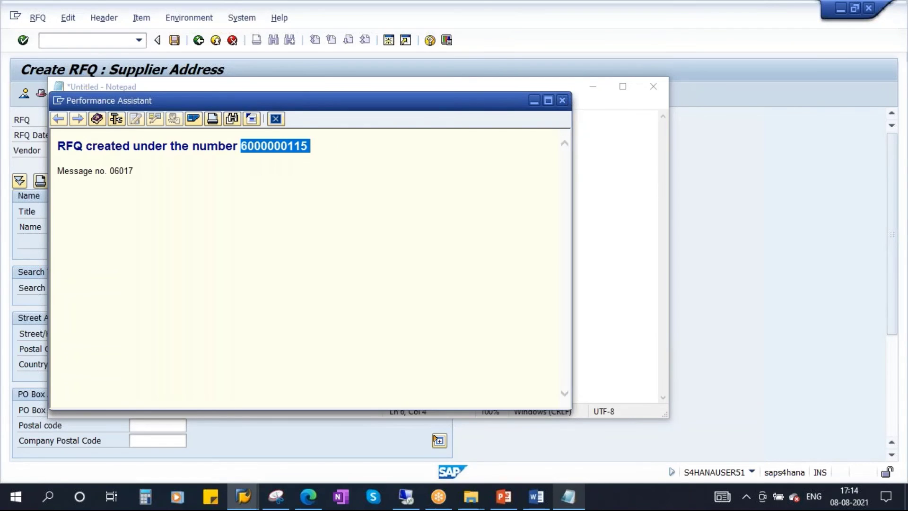
left_click(626, 110)
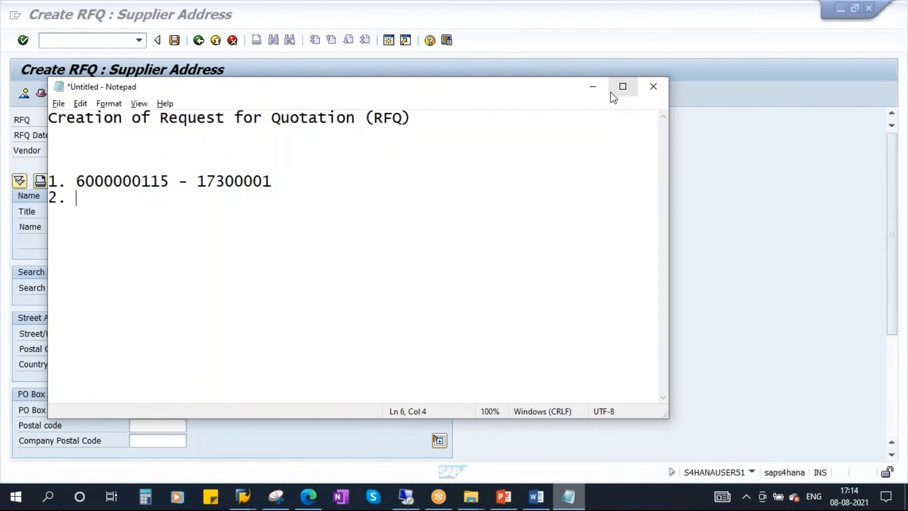
left_click(593, 87)
left_click(198, 43)
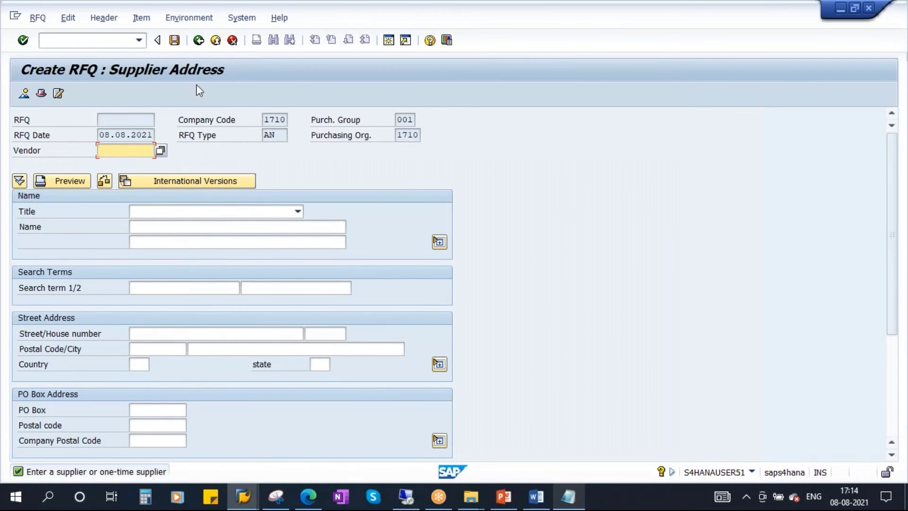
Step: Start a new RFQ in ME41 with quotation deadline 15.08.2021
left_click(215, 44)
double_click(149, 267)
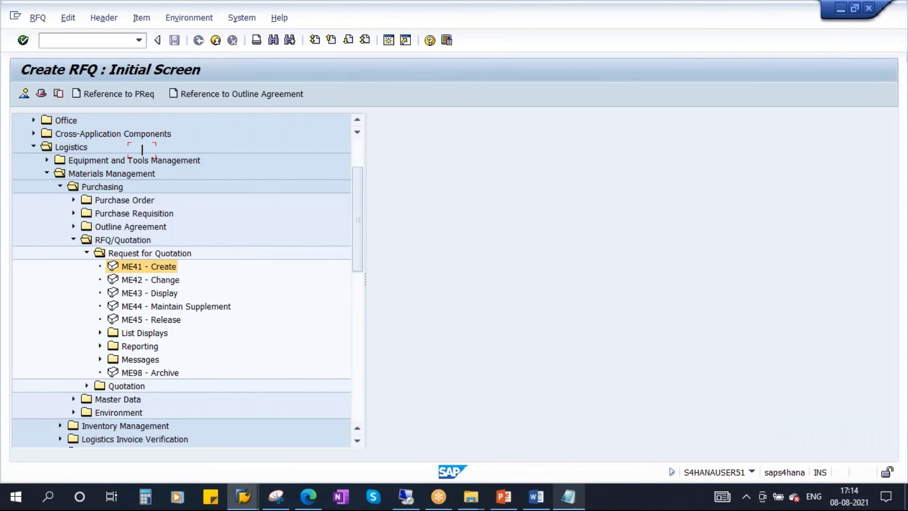
left_click(153, 196)
left_click(150, 208)
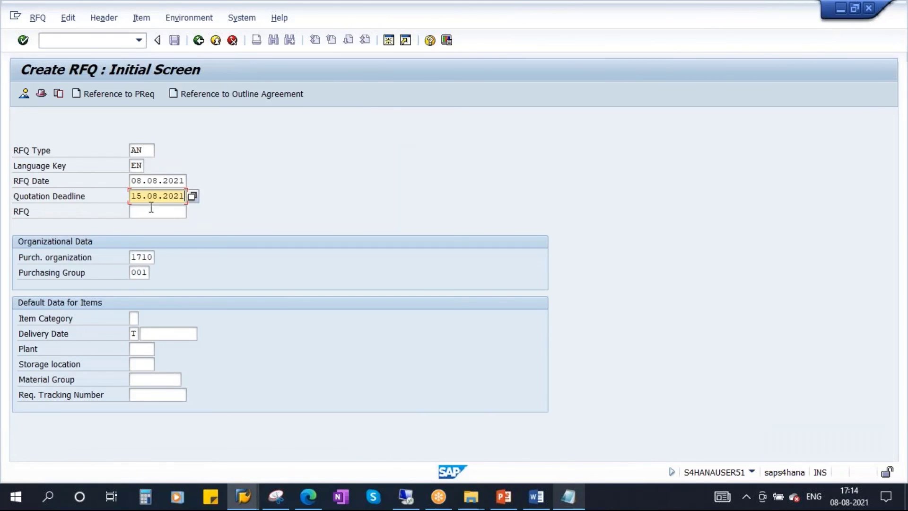
left_click(26, 94)
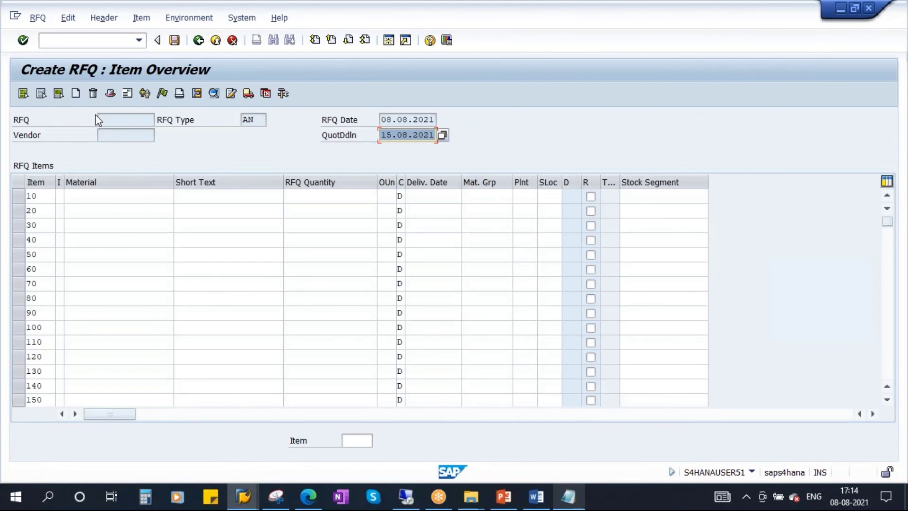
Step: Add item 10: 1,000 KG of material 7144 (Sugar), delivery date 31.08.2021
left_click(96, 196)
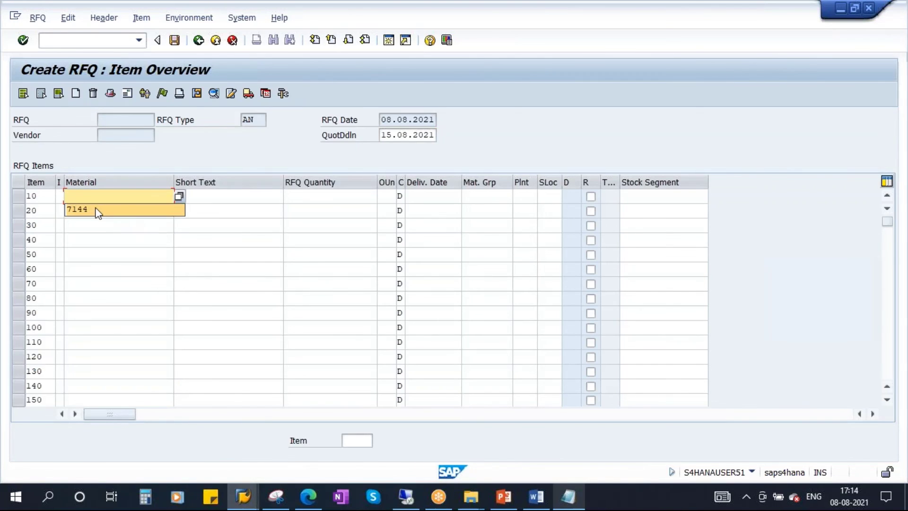
left_click(95, 210)
left_click(317, 198)
left_click(359, 211)
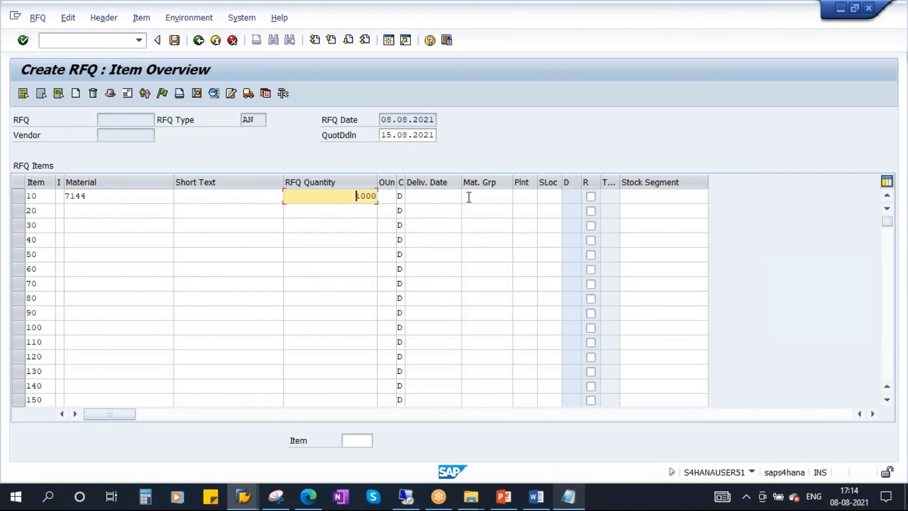
left_click(439, 196)
left_click(428, 207)
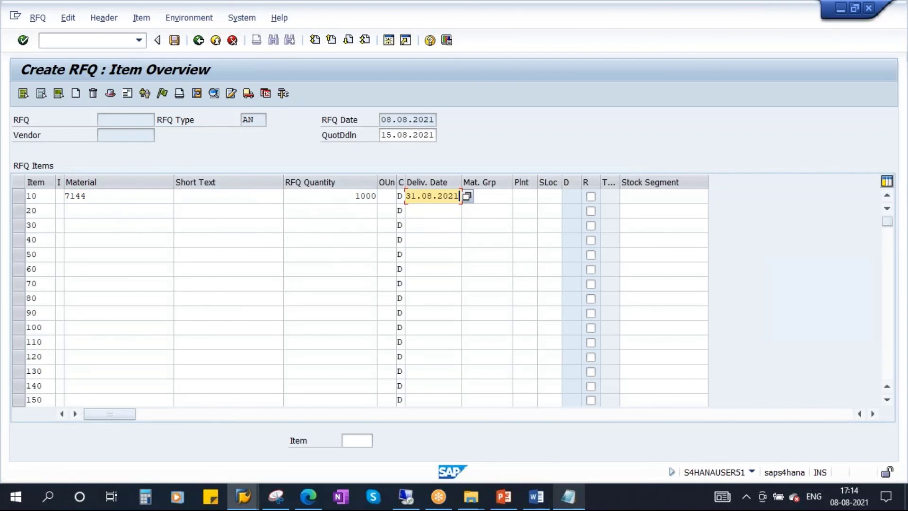
key("Return")
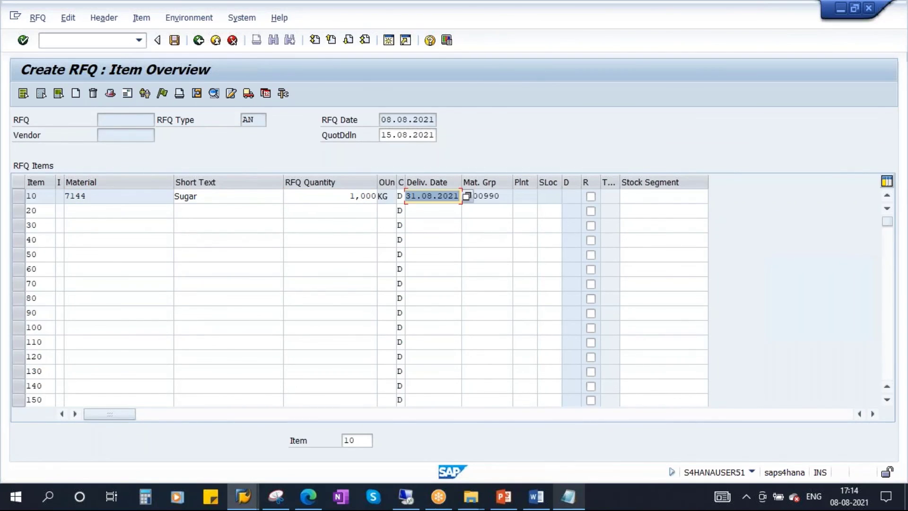
Step: Enter collective number MOHAN123 in the RFQ header
left_click(110, 93)
left_click(408, 195)
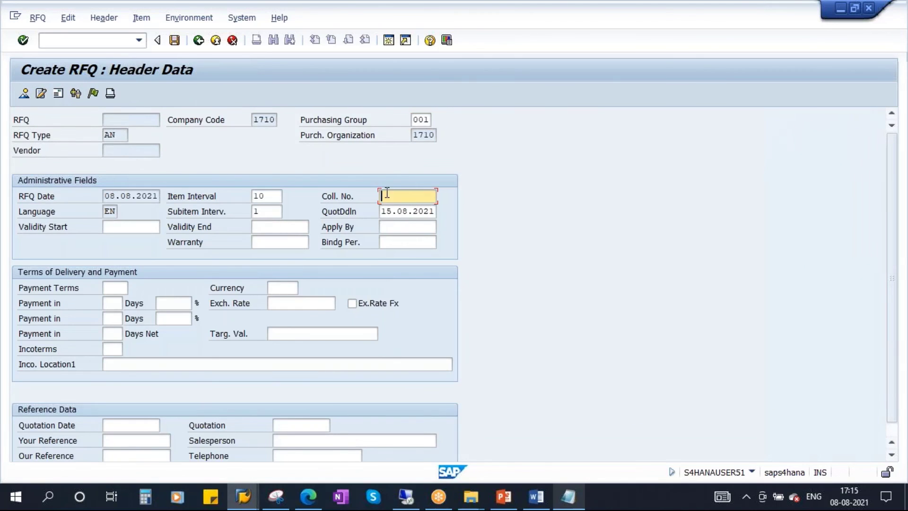
left_click(410, 209)
key("Return")
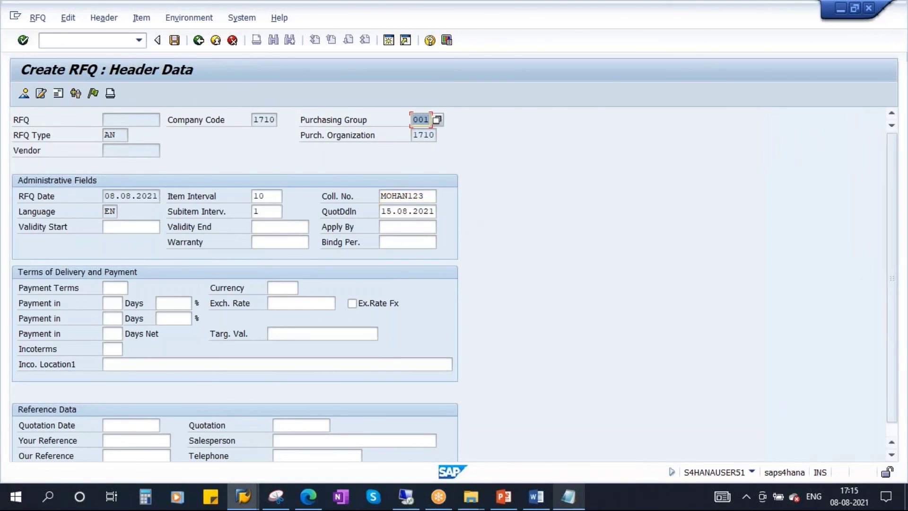
left_click(58, 94)
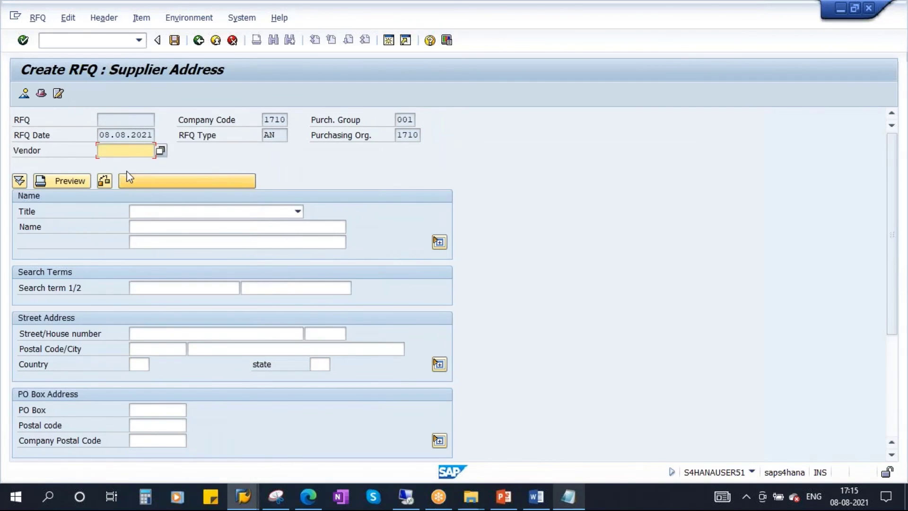
Step: Assign vendor 17300002 to the RFQ and load its address
left_click(125, 150)
left_click(133, 175)
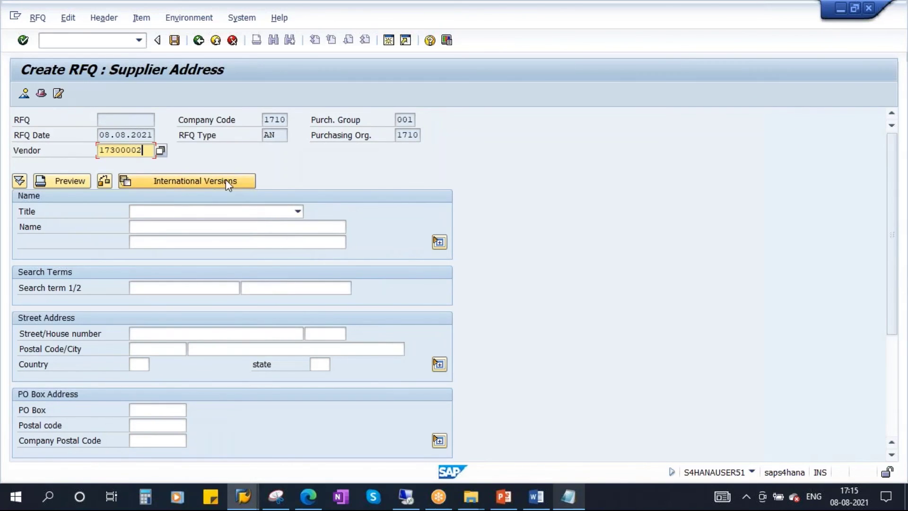
key("Return")
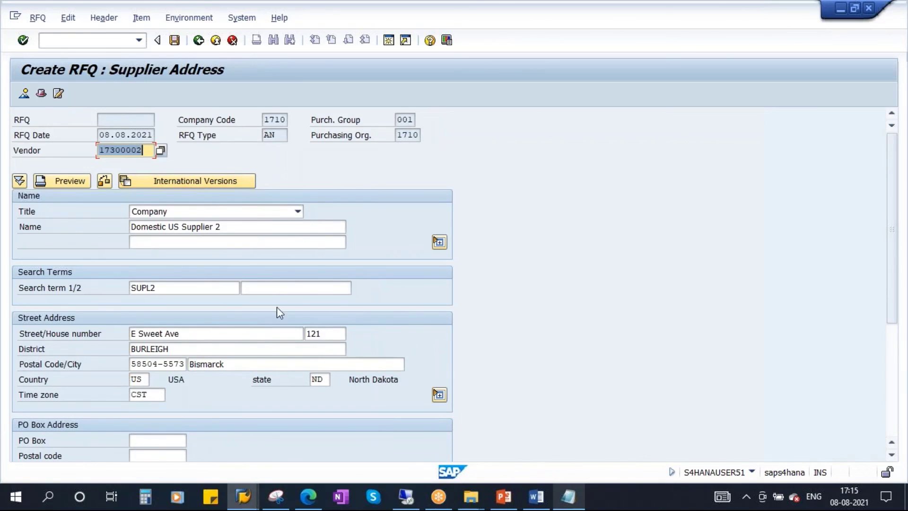
left_click(174, 40)
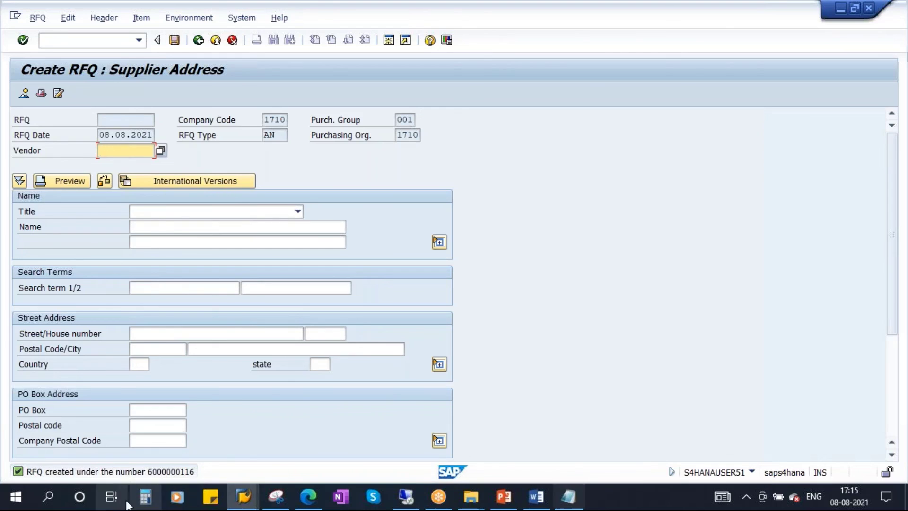
double_click(164, 472)
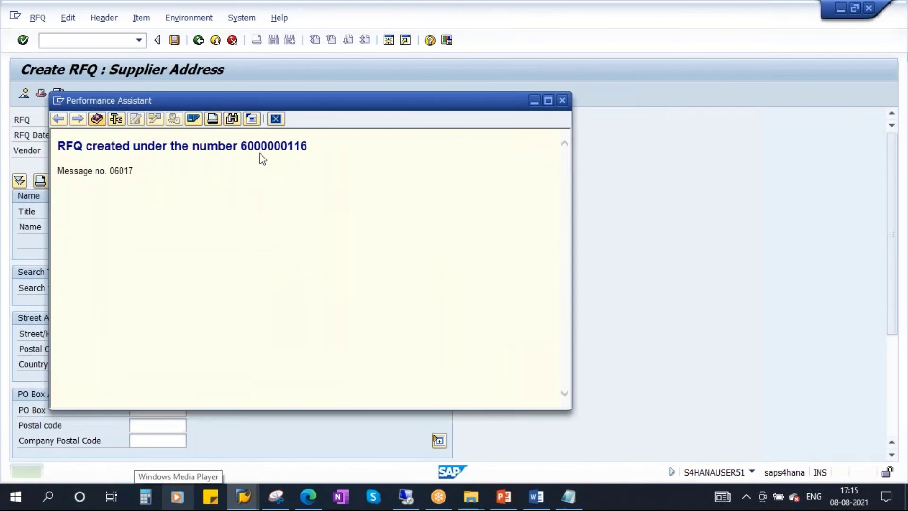
left_click_drag(241, 148, 306, 151)
key("ctrl+c")
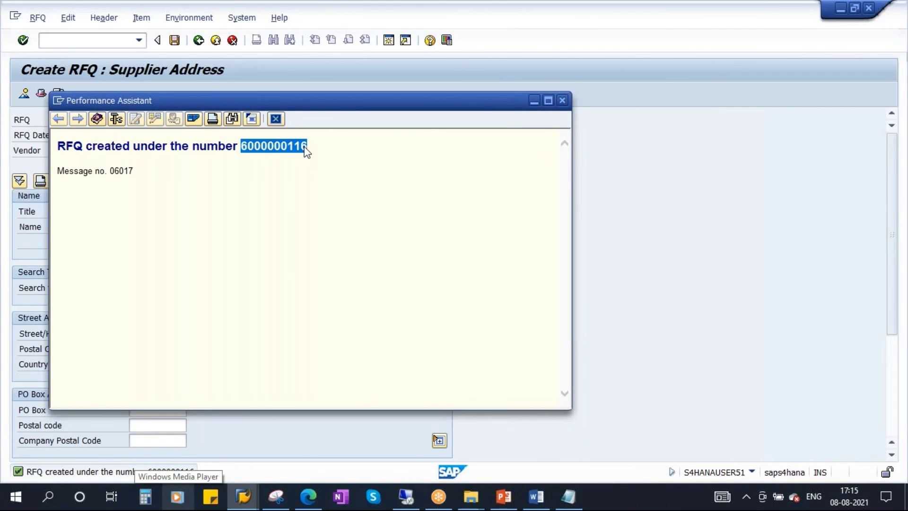
left_click(568, 496)
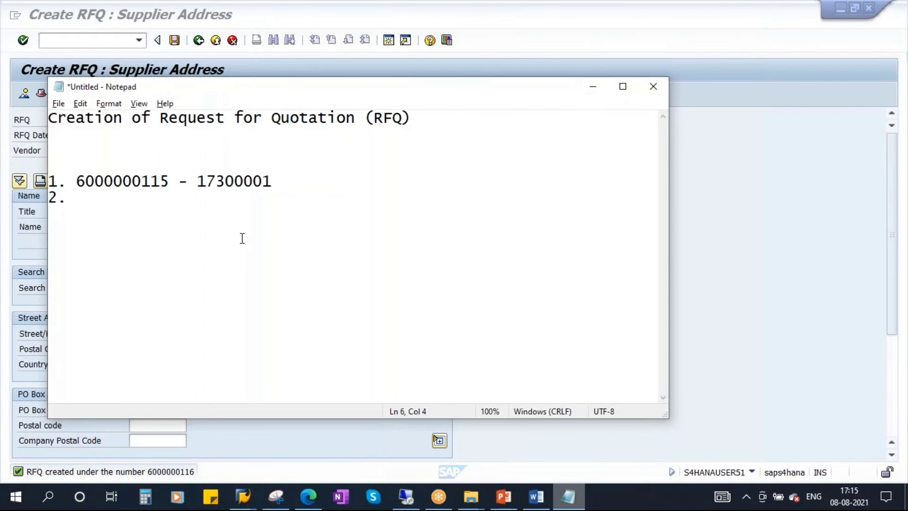
key("ctrl+v")
key("Return")
type("=")
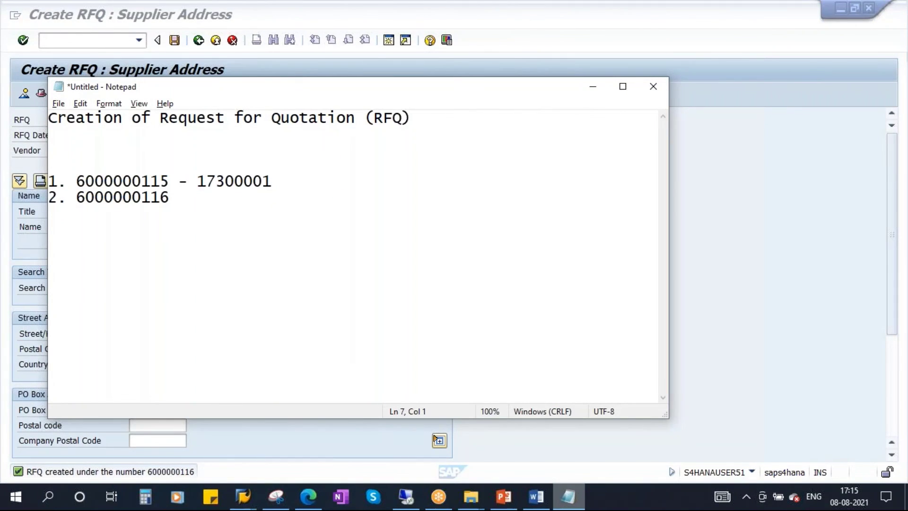
key("BackSpace")
type("-")
left_click_drag(196, 181, 273, 182)
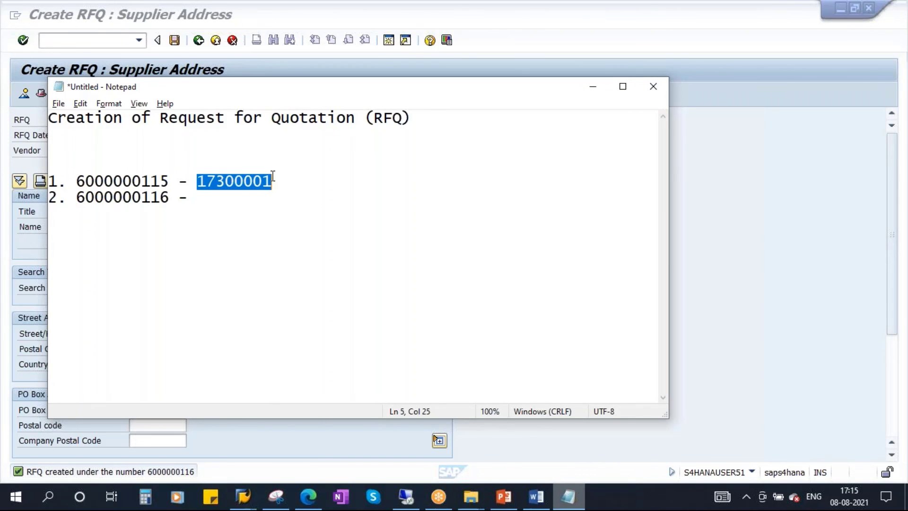